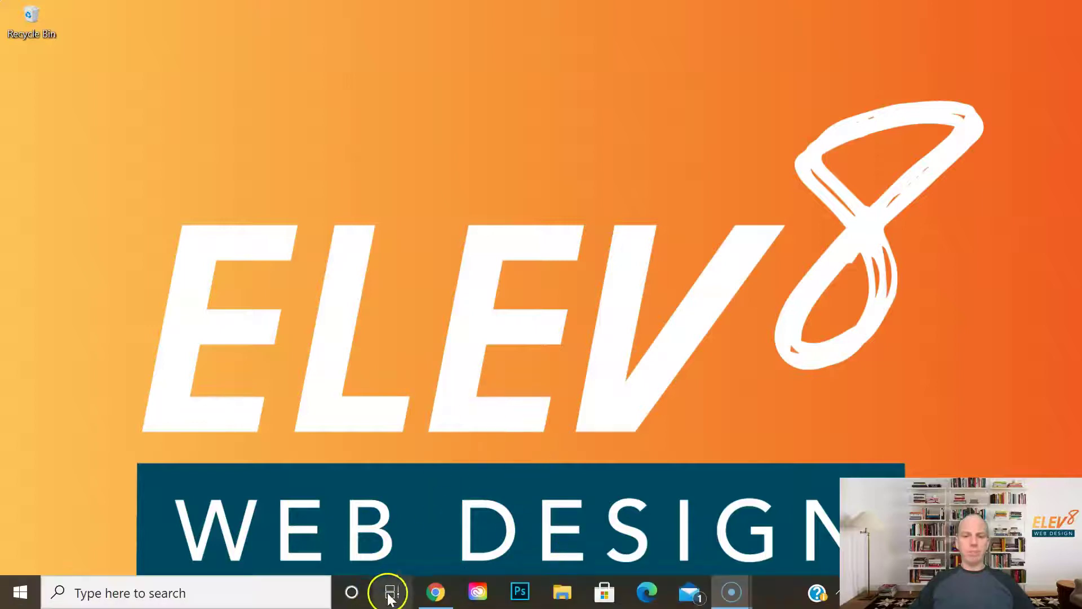
Bring up the live site's Contact Us page, dismiss the cookie notice and tick its 'I'm not a robot' box.
click(439, 592)
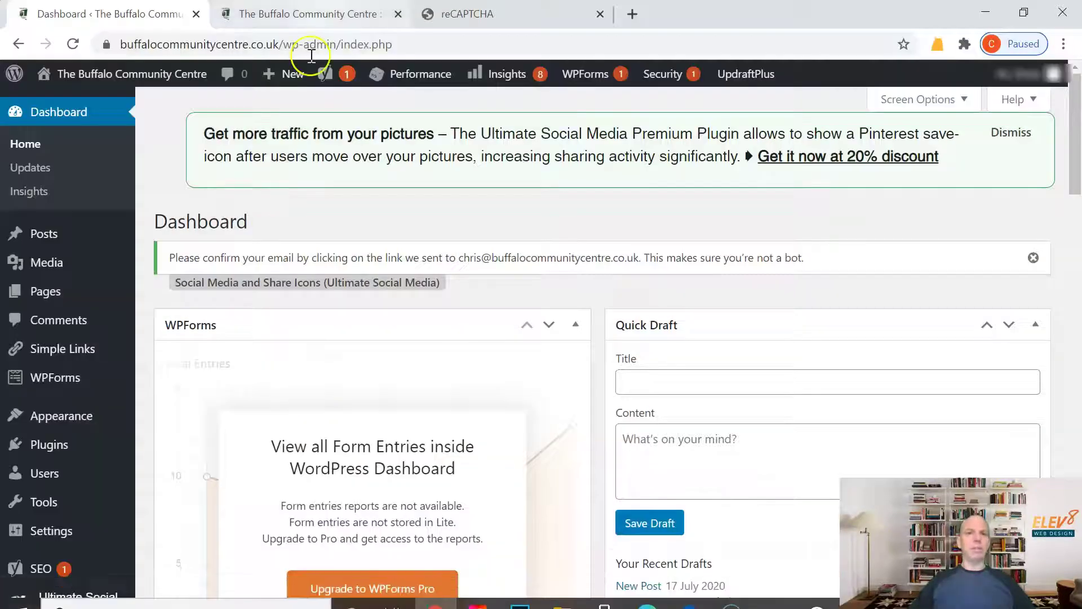
click(260, 9)
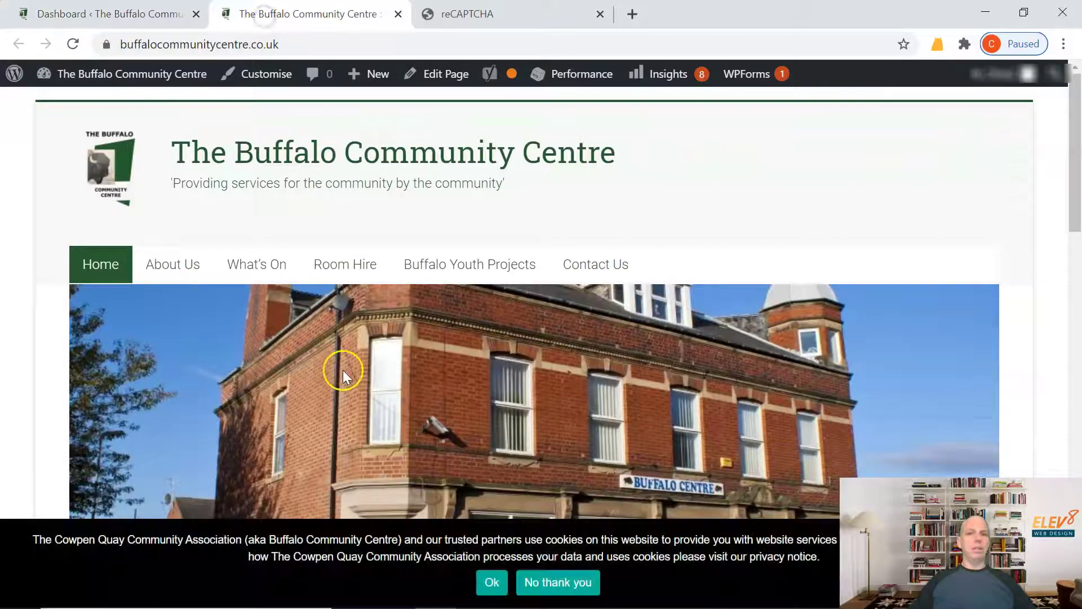
click(497, 583)
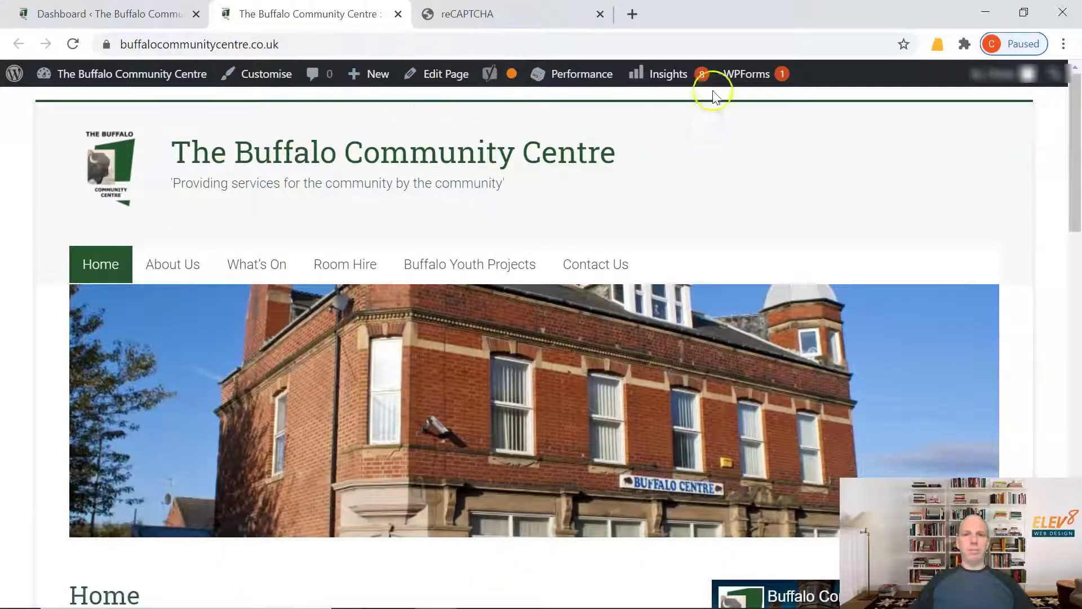
click(581, 271)
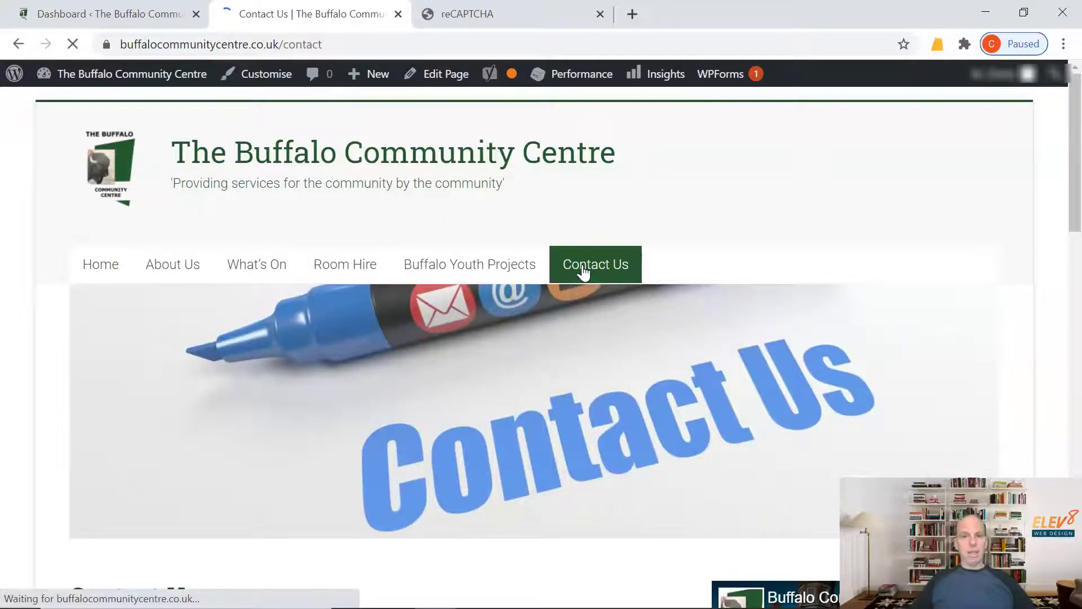
scroll(595, 238, down, 4)
scroll(596, 238, down, 3)
scroll(595, 239, down, 2)
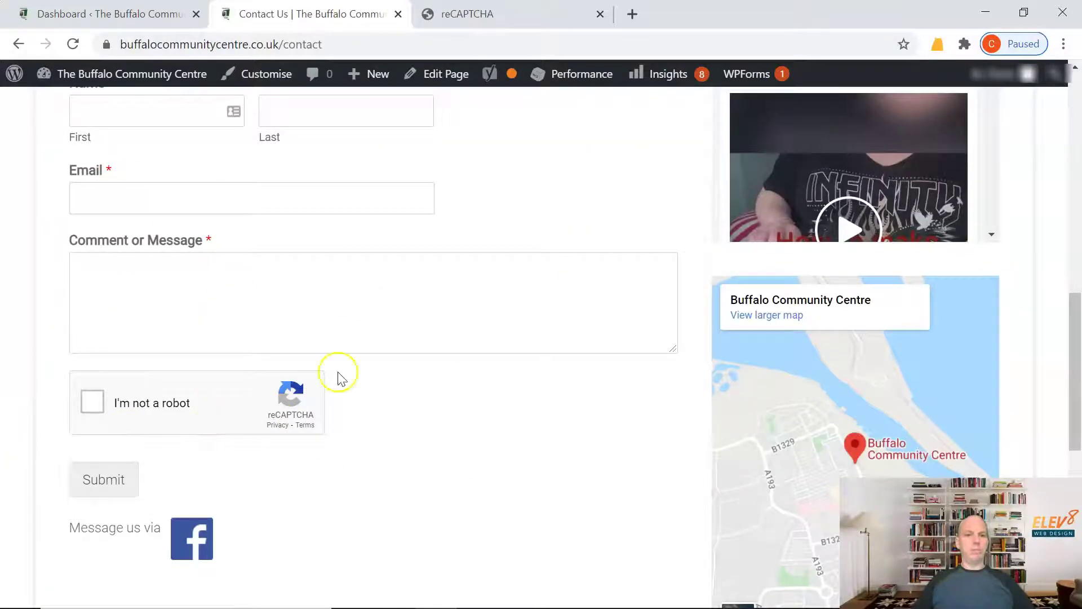
click(95, 405)
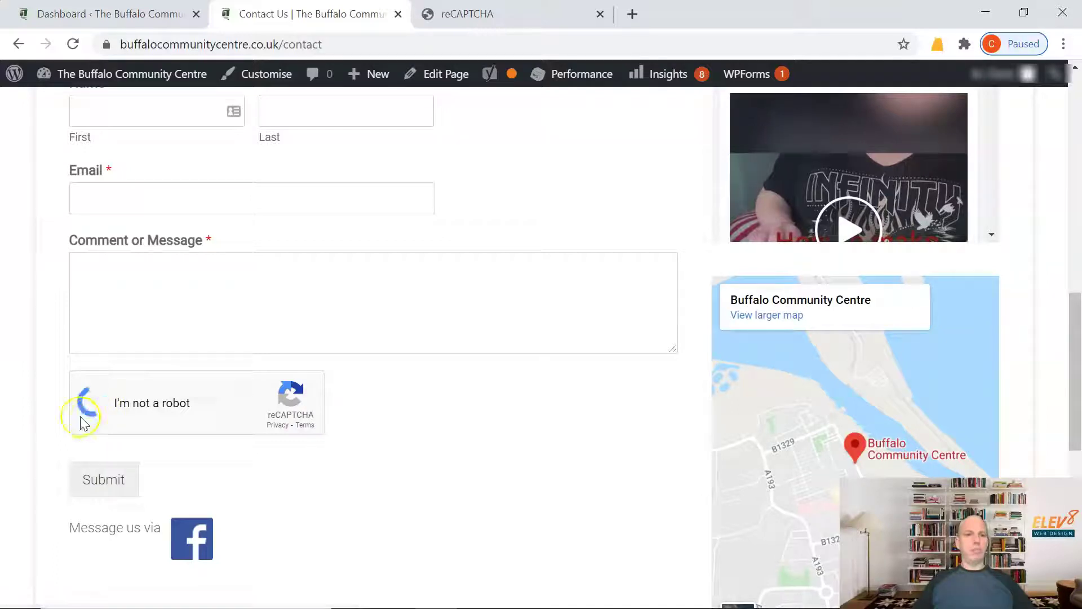
scroll(161, 203, down, 3)
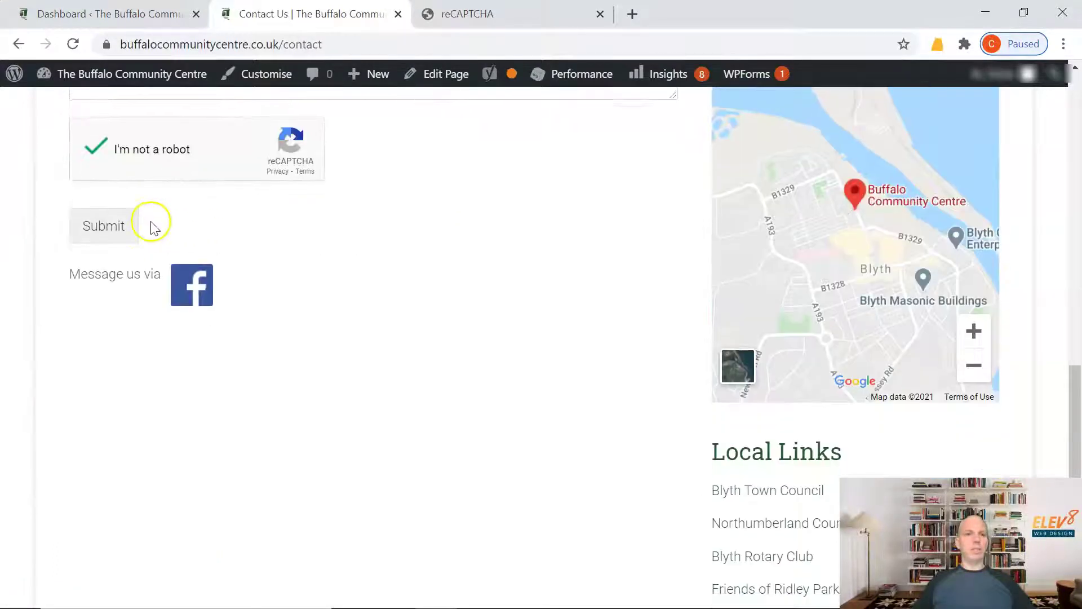
scroll(136, 237, up, 3)
scroll(118, 247, up, 2)
scroll(115, 258, down, 2)
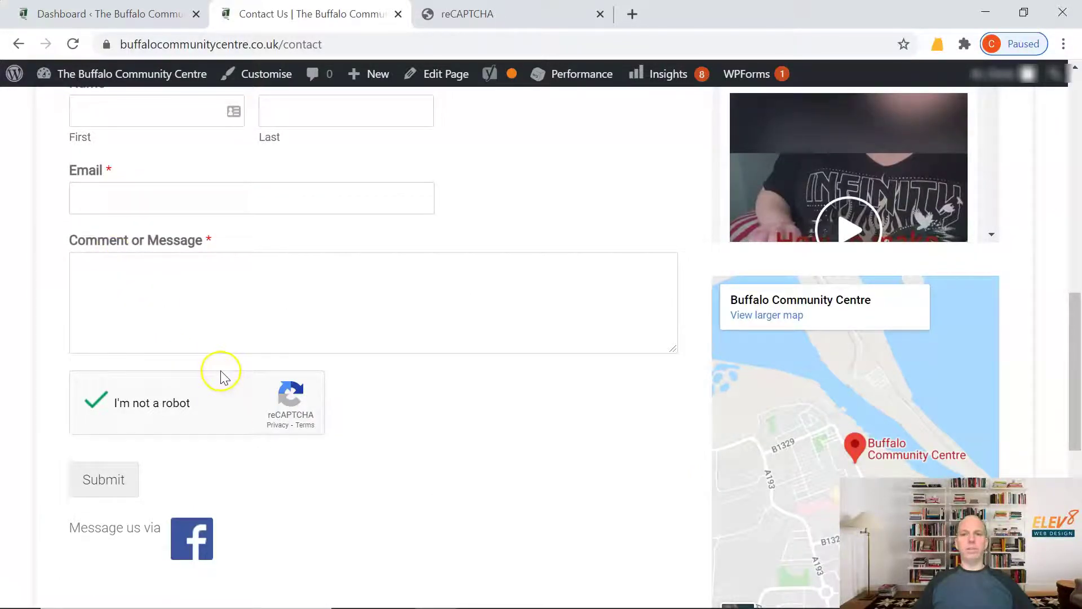
scroll(226, 375, down, 2)
scroll(222, 377, up, 4)
scroll(222, 380, up, 3)
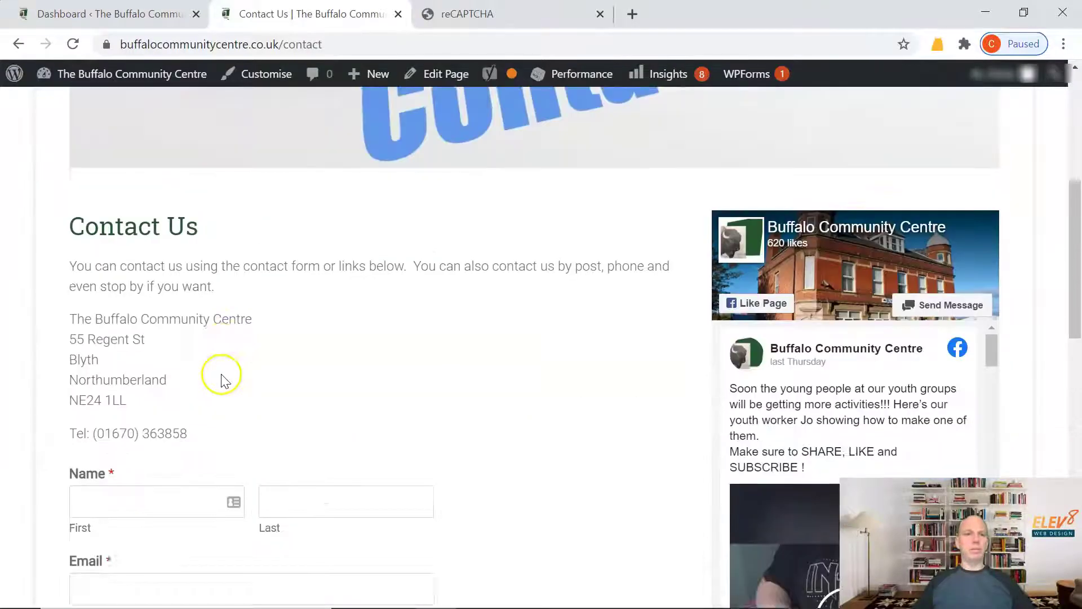
scroll(221, 381, up, 3)
scroll(221, 381, up, 1)
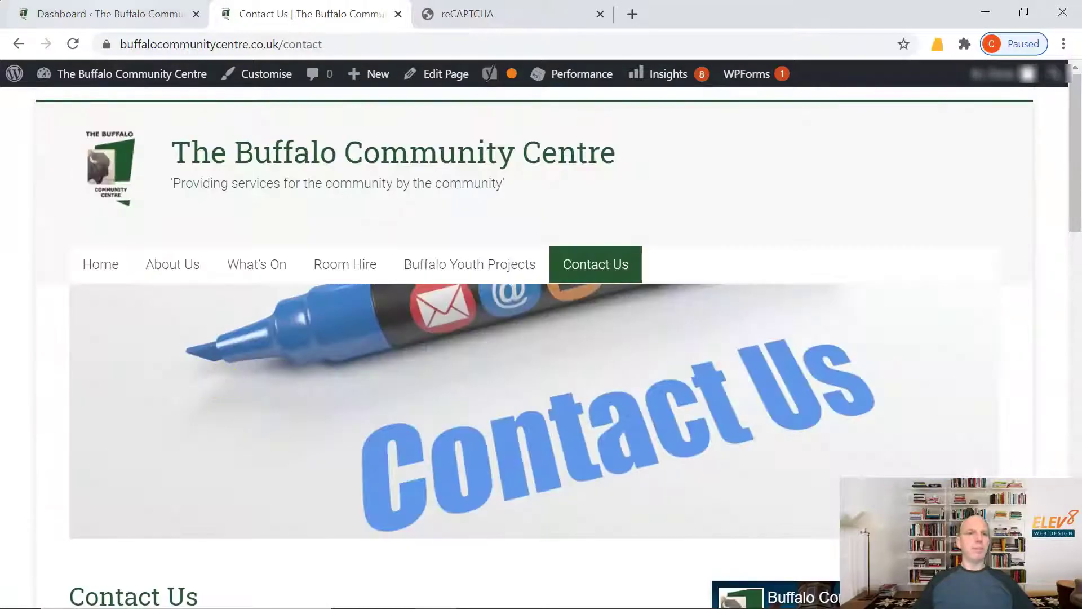
Search Google for 'recaptcha' in a new tab and land on the reCAPTCHA admin site, closing the sign-in tab.
click(493, 18)
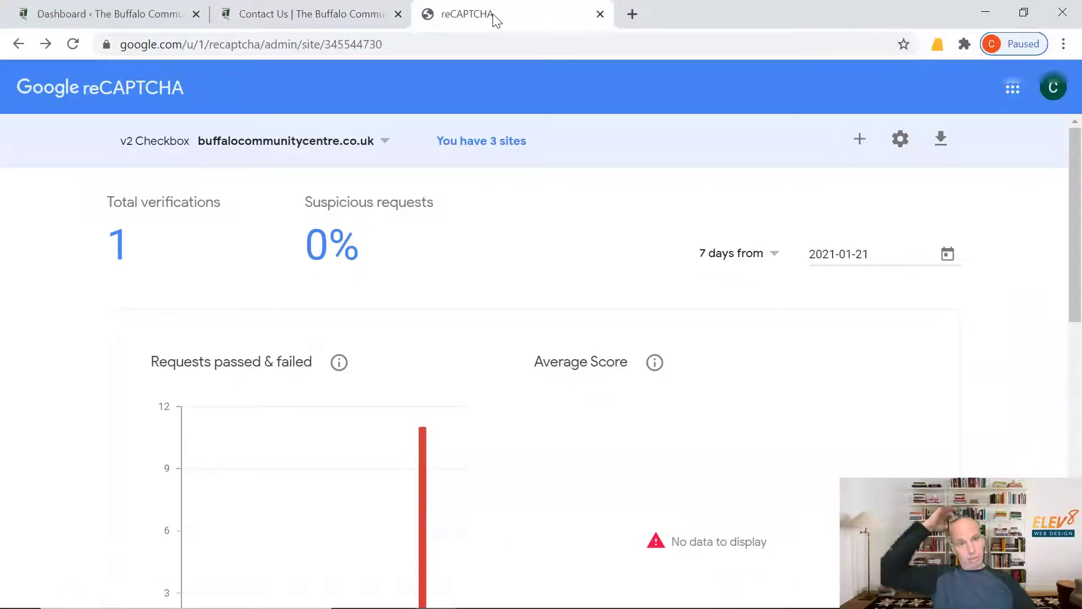
click(636, 15)
click(434, 344)
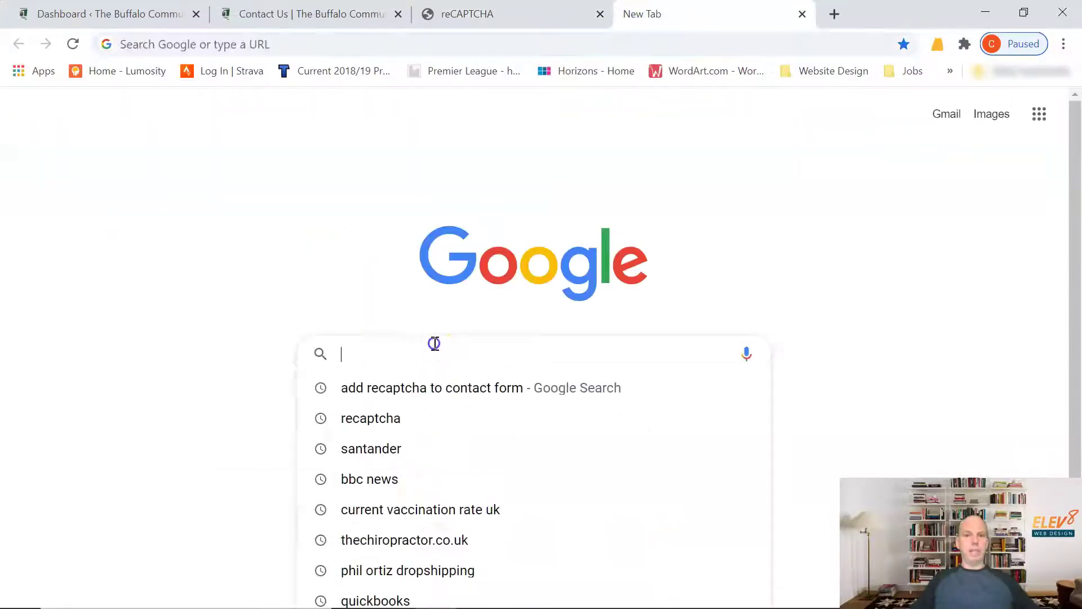
text(recaptch)
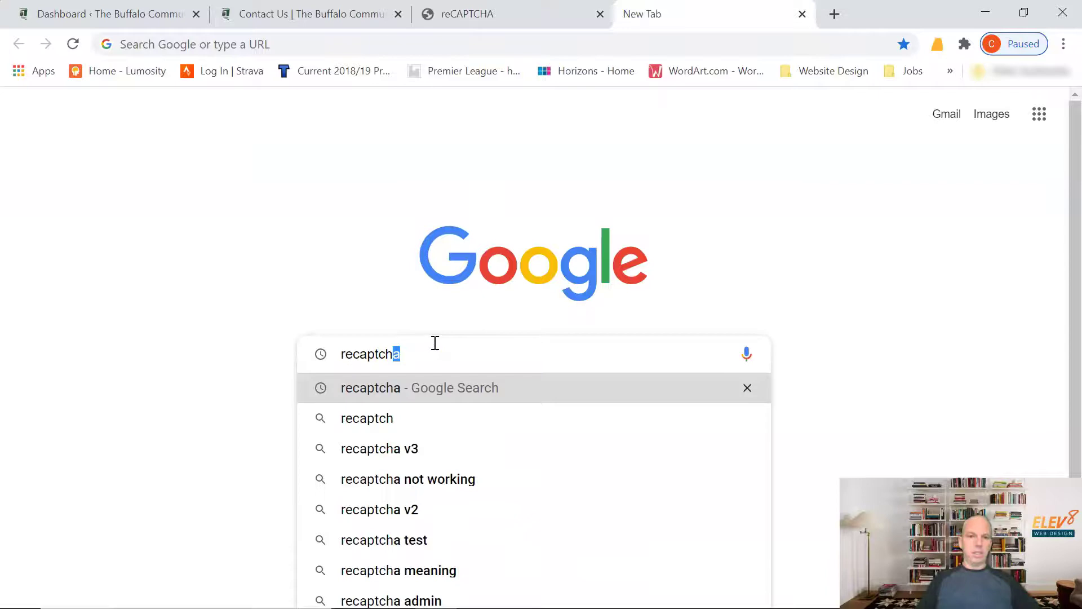
key(Return)
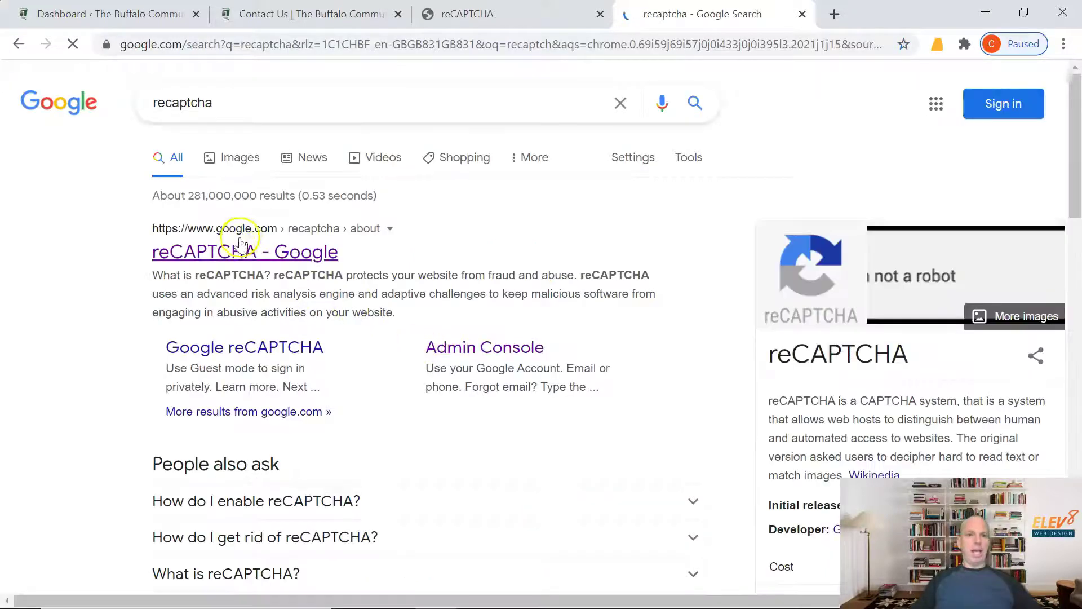
click(233, 247)
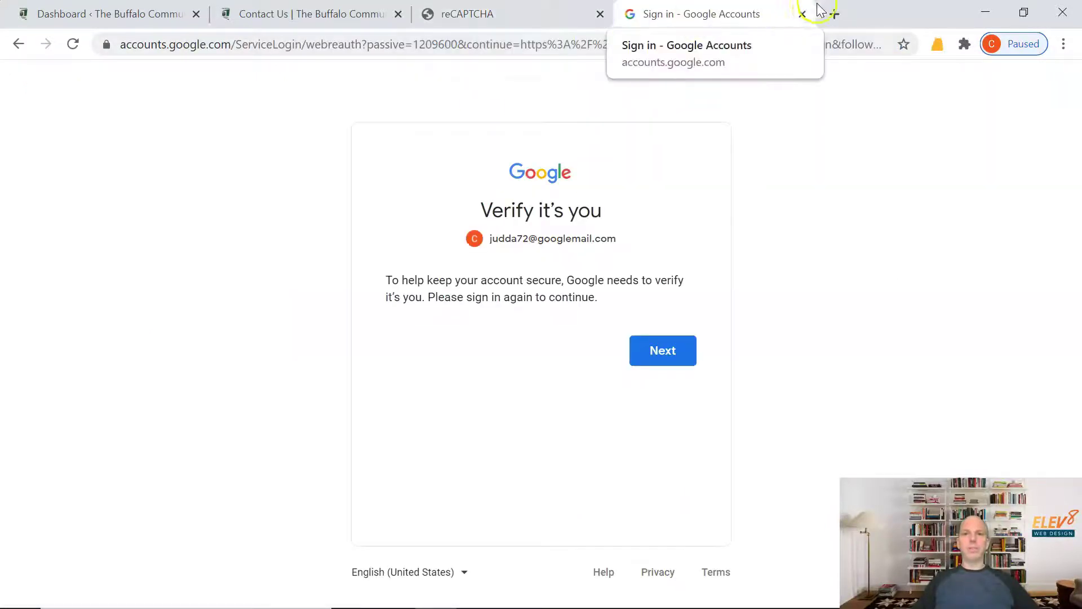
click(805, 15)
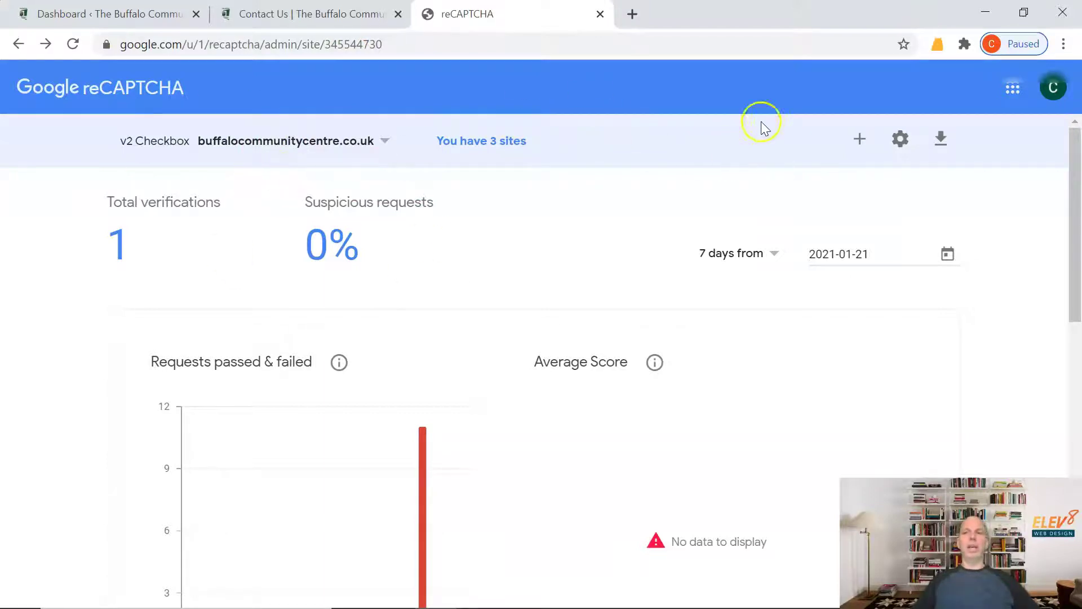
Label the new site 'Buffalo Community Centre #2', choose reCAPTCHA v2 'I'm not a robot' checkbox and accept the Terms.
click(859, 144)
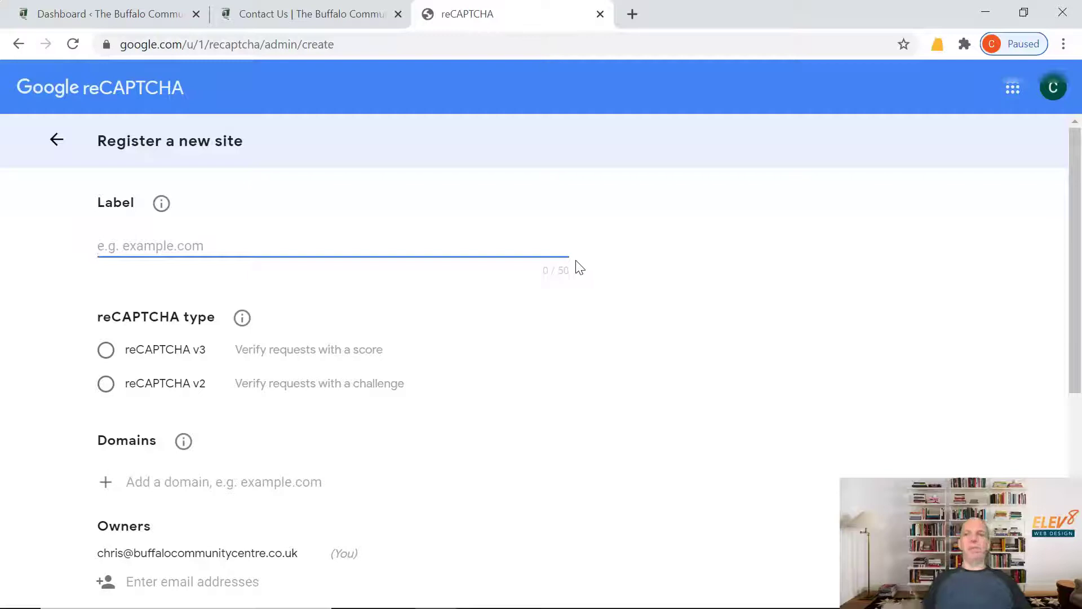
text(Buffalo)
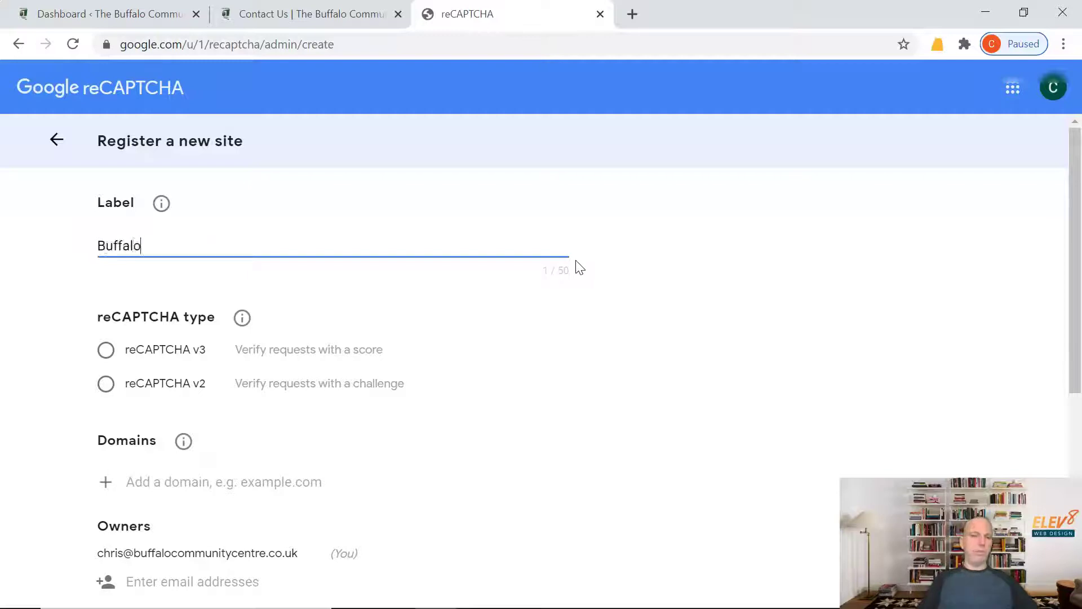
text( Communitu)
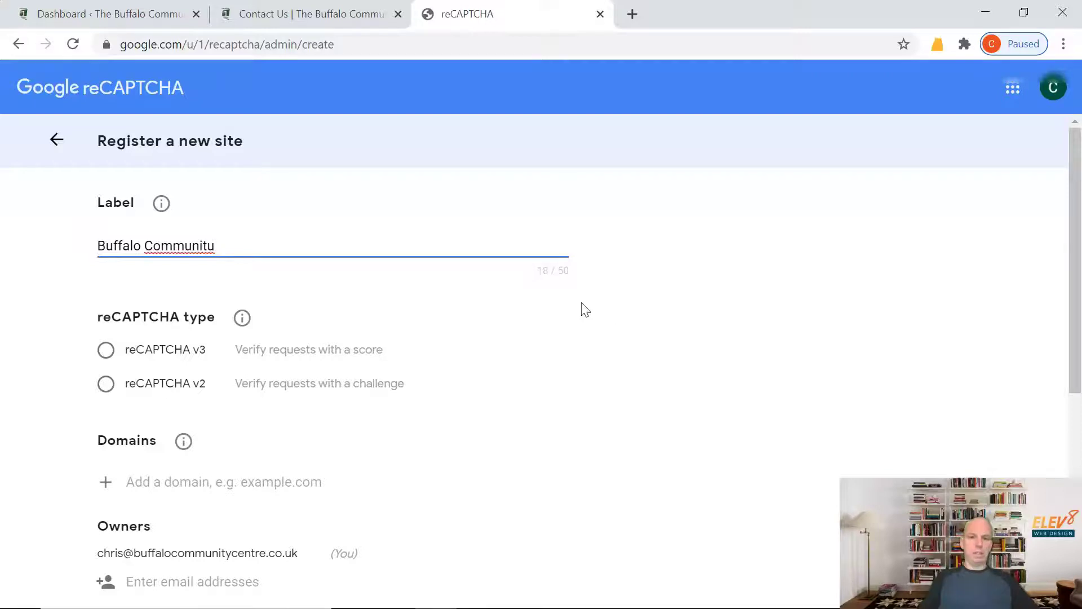
click(248, 235)
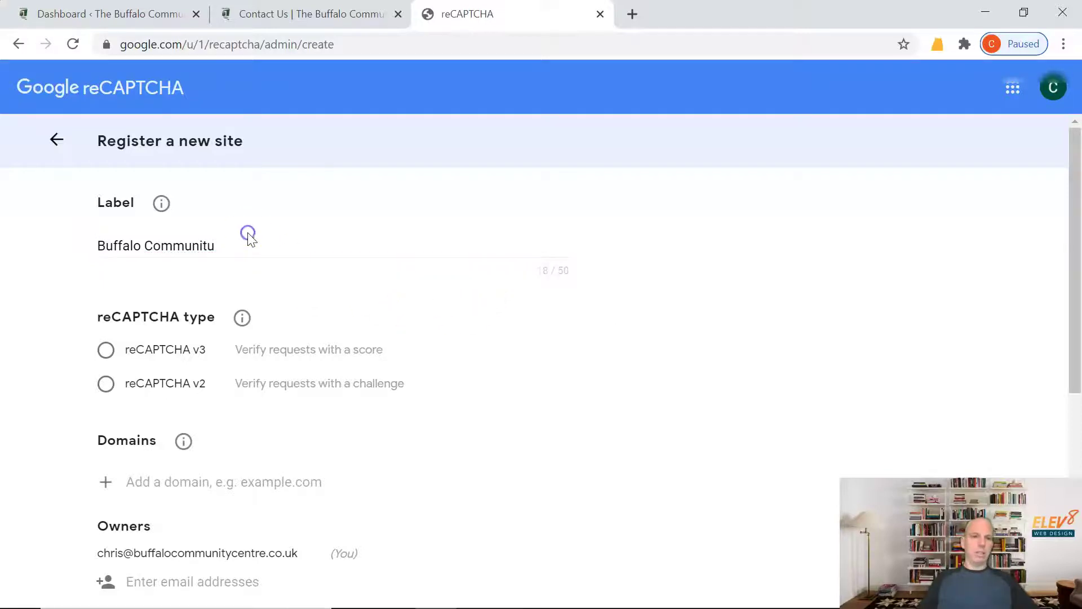
click(276, 241)
text(y Centre #2)
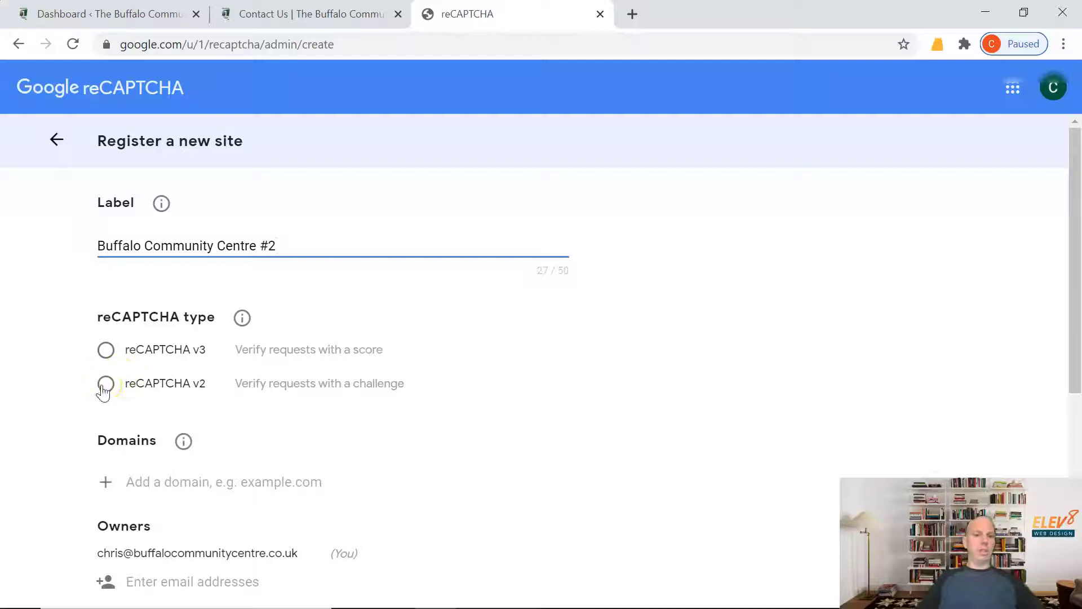
click(107, 385)
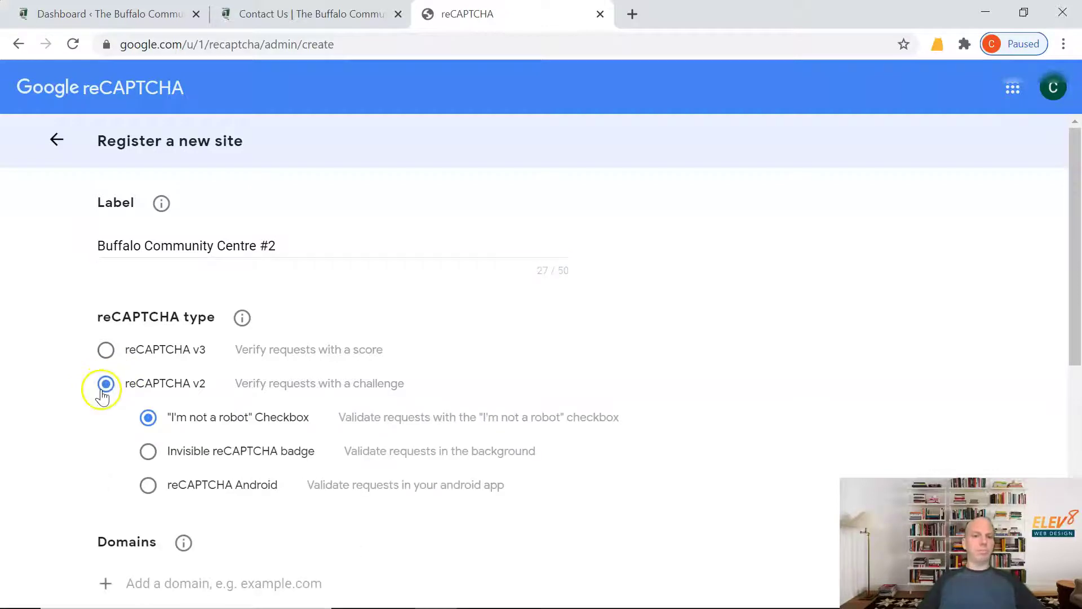
scroll(103, 396, down, 2)
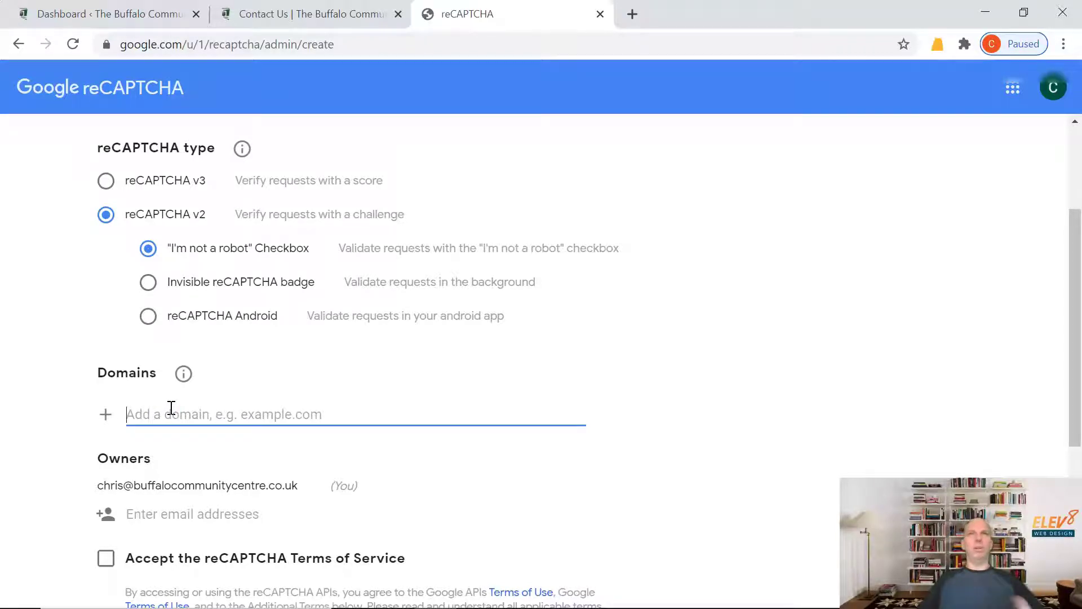
scroll(171, 406, down, 2)
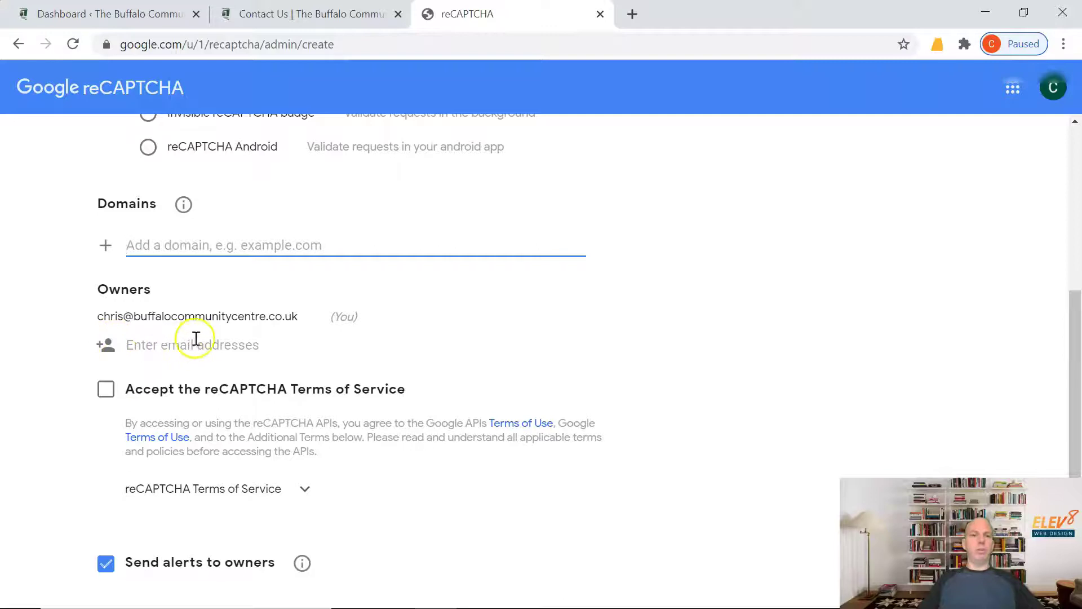
click(106, 391)
scroll(133, 428, down, 2)
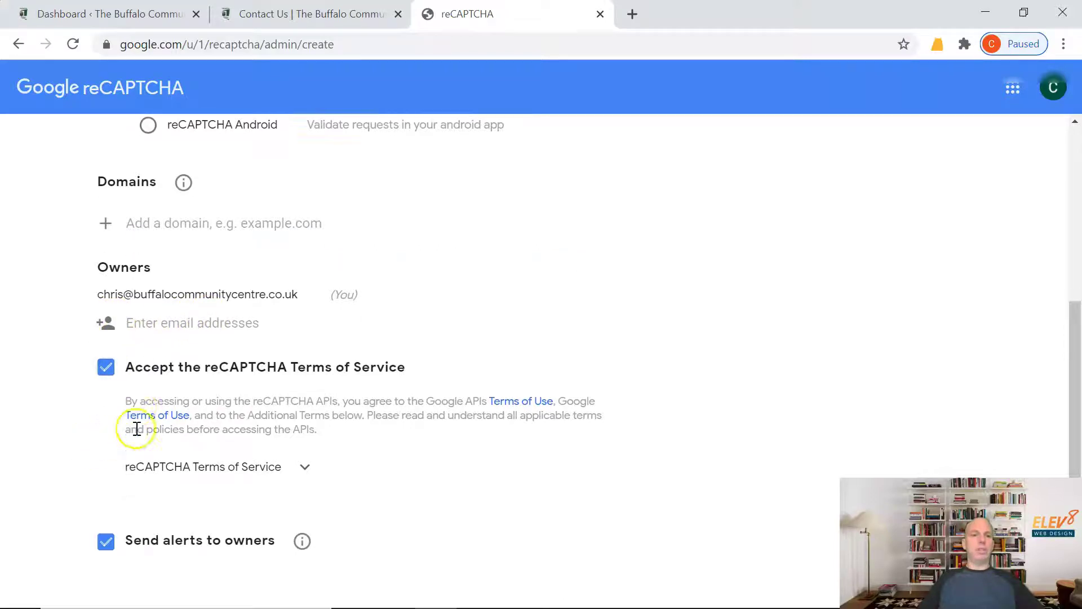
click(229, 513)
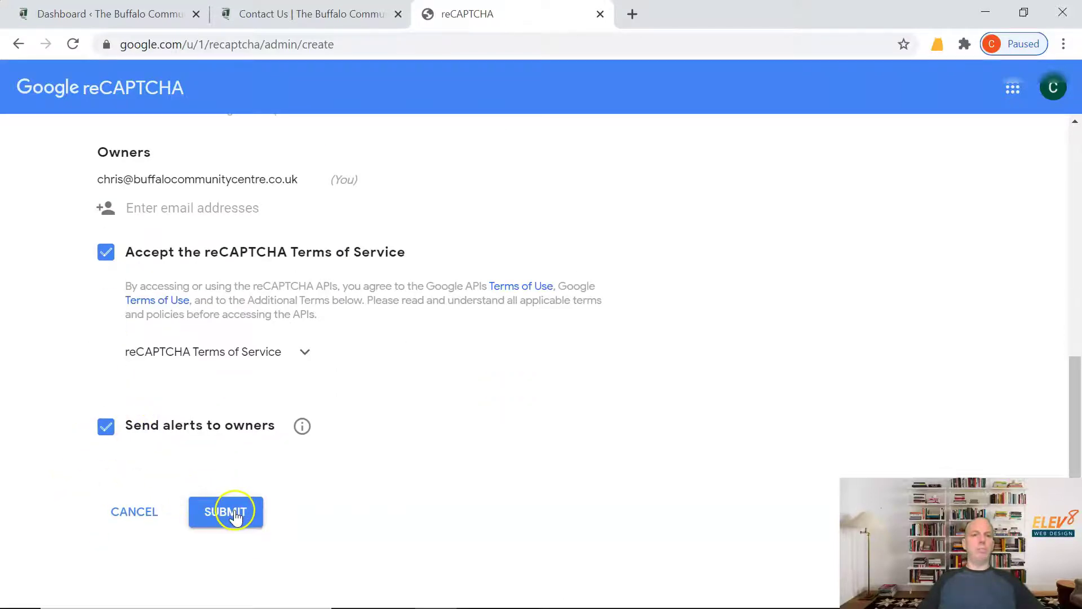
scroll(169, 347, down, 5)
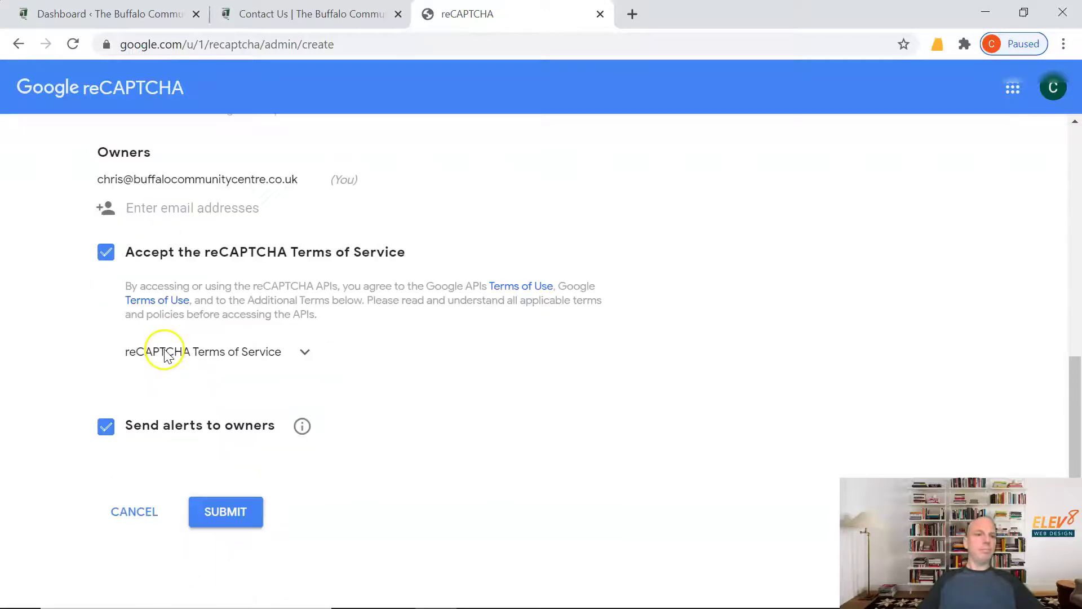
Add the site's domain from the WordPress dashboard and submit the registration to get the site and secret keys.
click(105, 19)
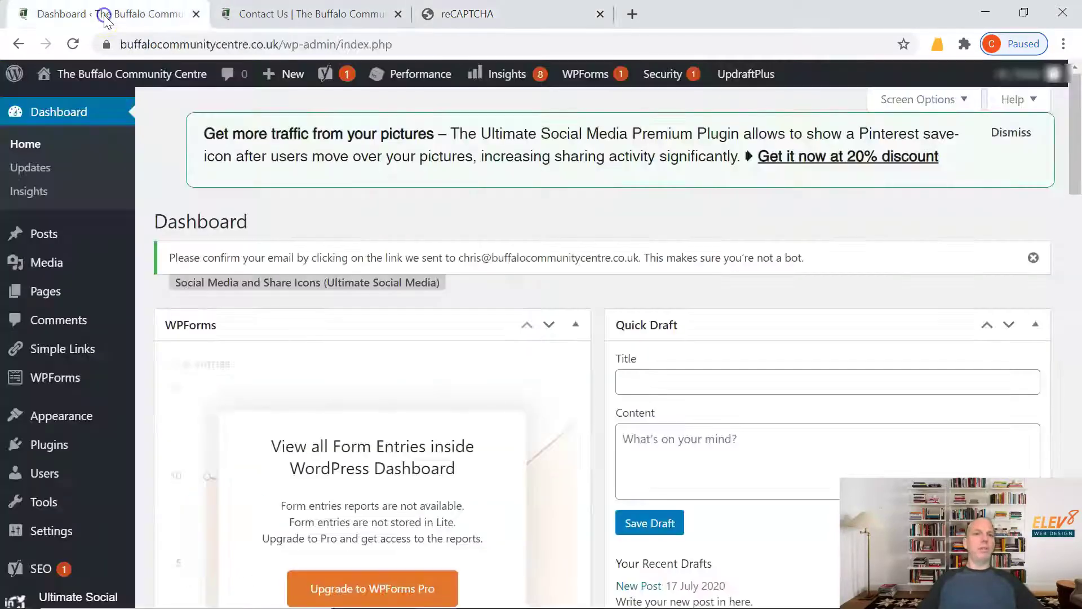
click(507, 14)
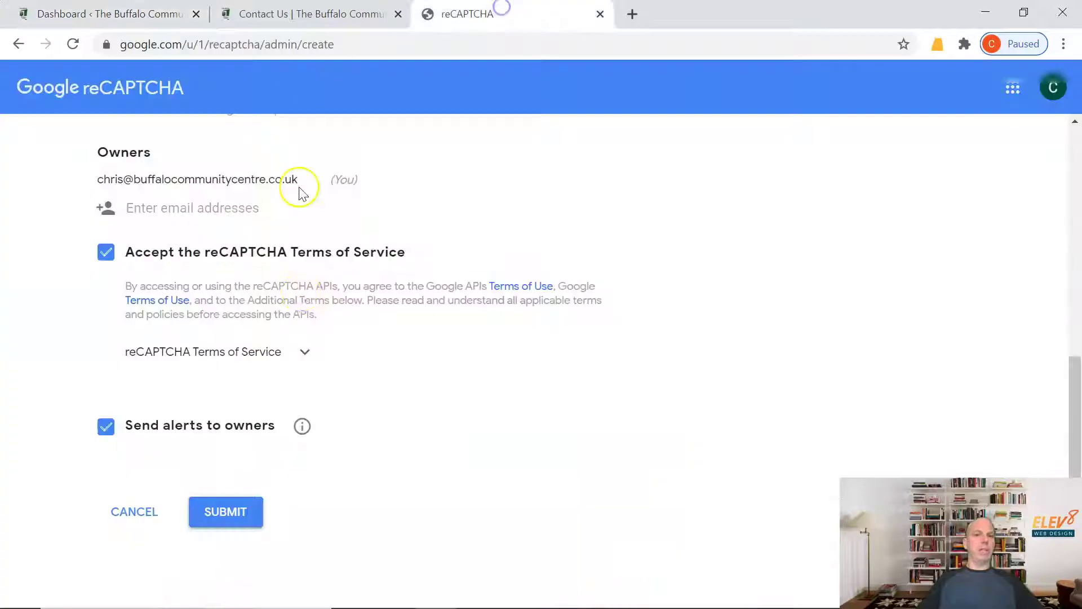
scroll(288, 342, up, 5)
scroll(288, 342, down, 4)
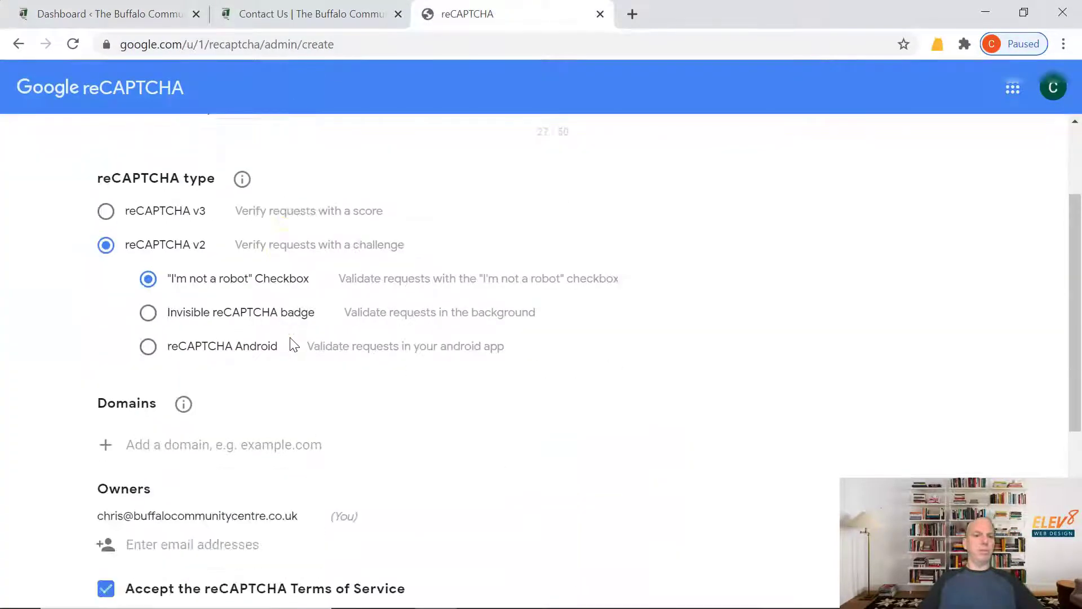
click(165, 242)
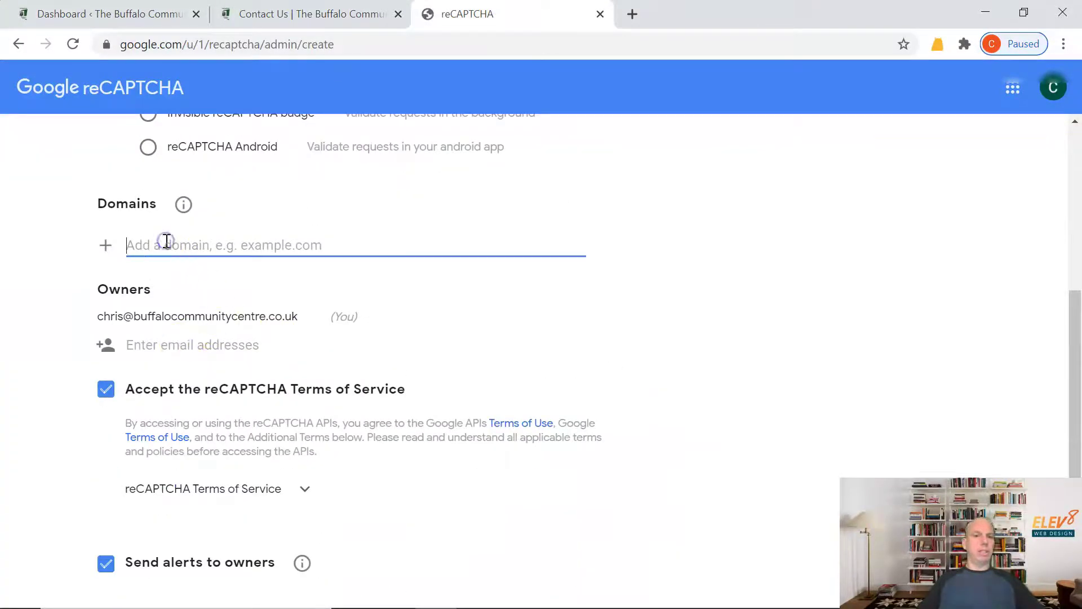
text(www.buffalocommunitycentre.co.uk)
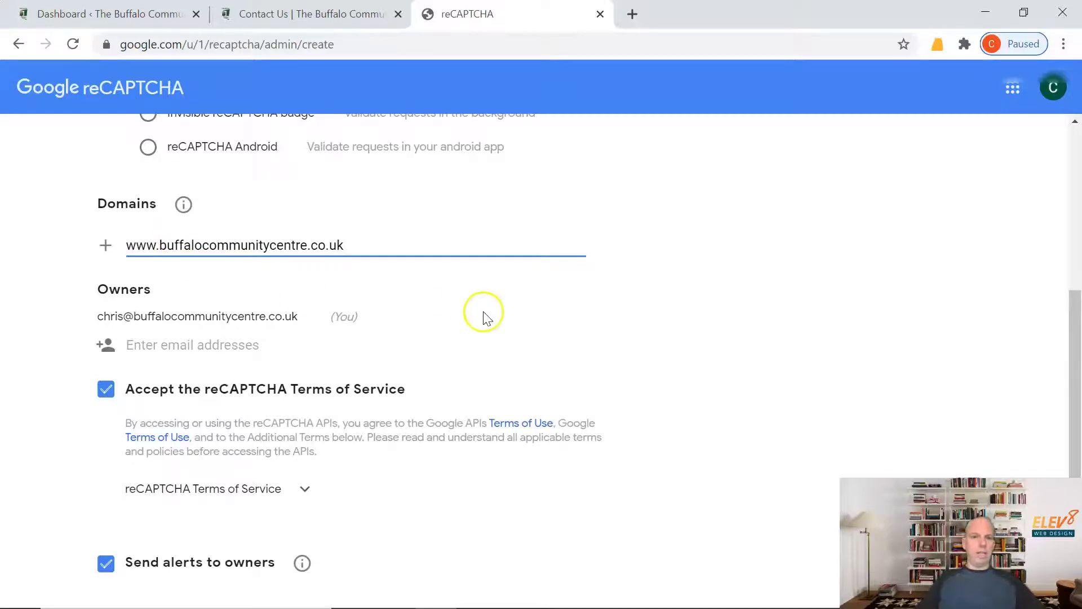
scroll(483, 314, down, 2)
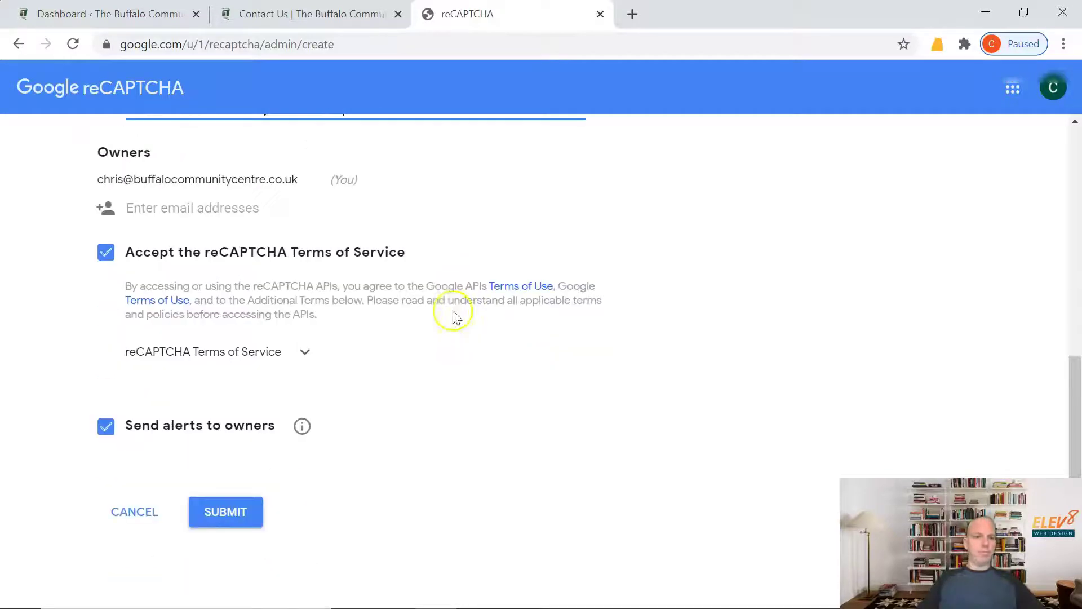
click(240, 508)
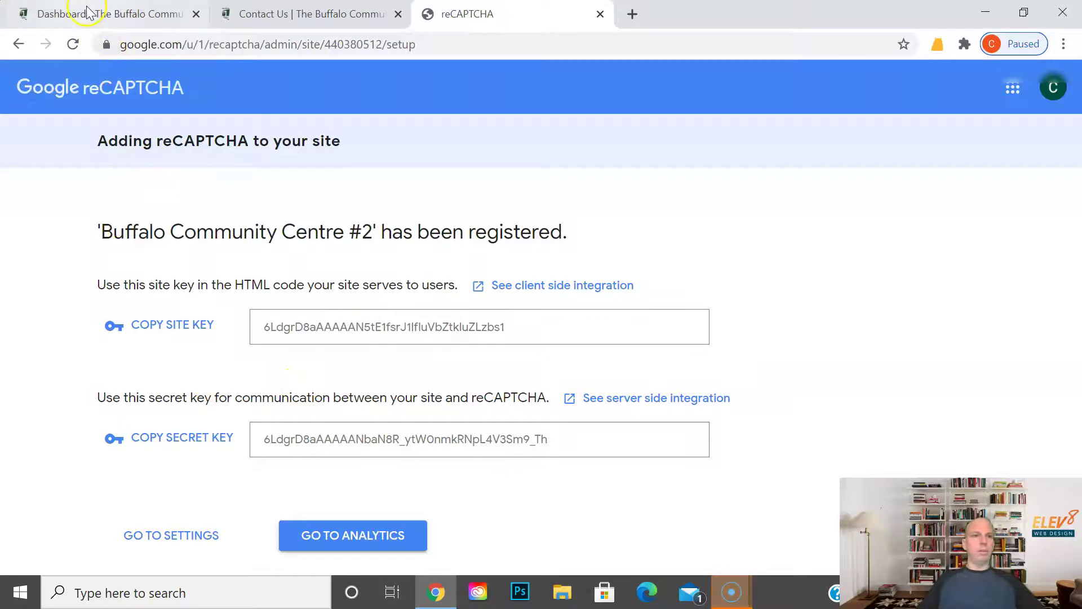
In WPForms CAPTCHA settings, settle on reCAPTCHA as the service after previewing hCaptcha and None.
click(88, 15)
mouse_move(61, 349)
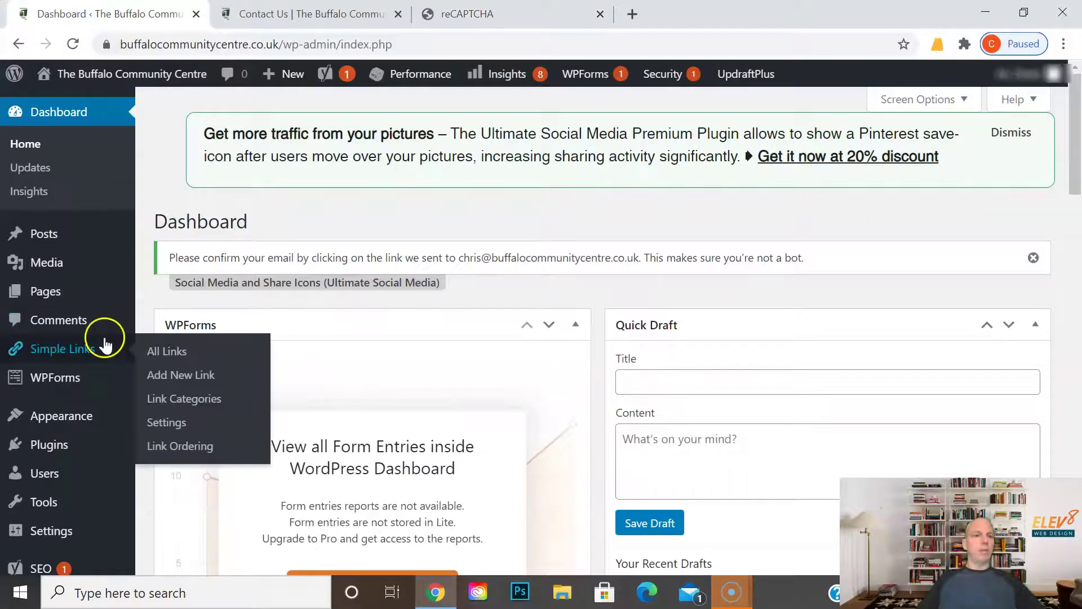
scroll(72, 376, down, 2)
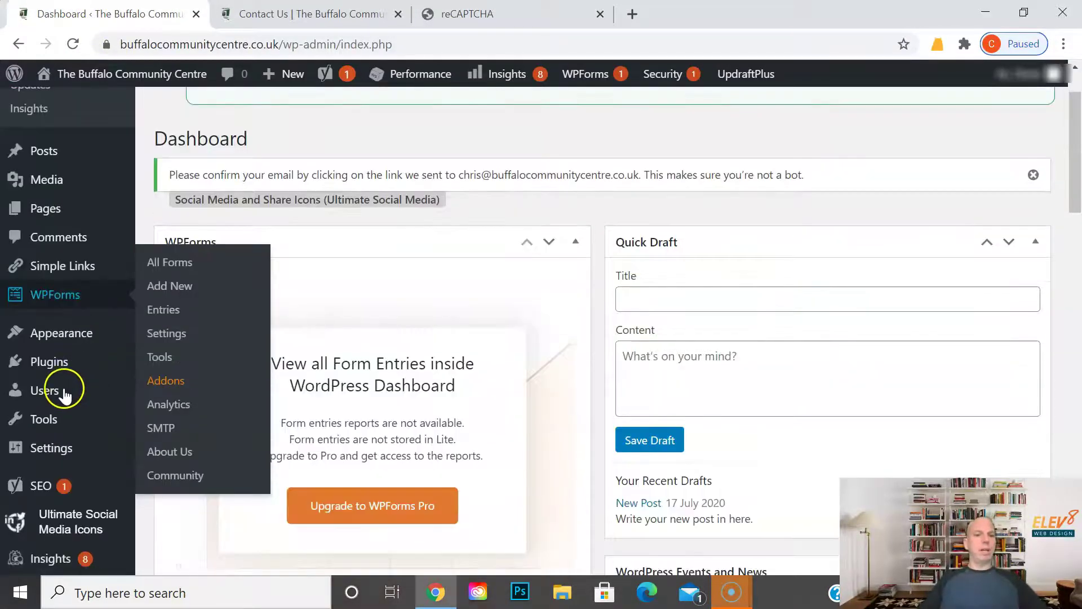
click(173, 345)
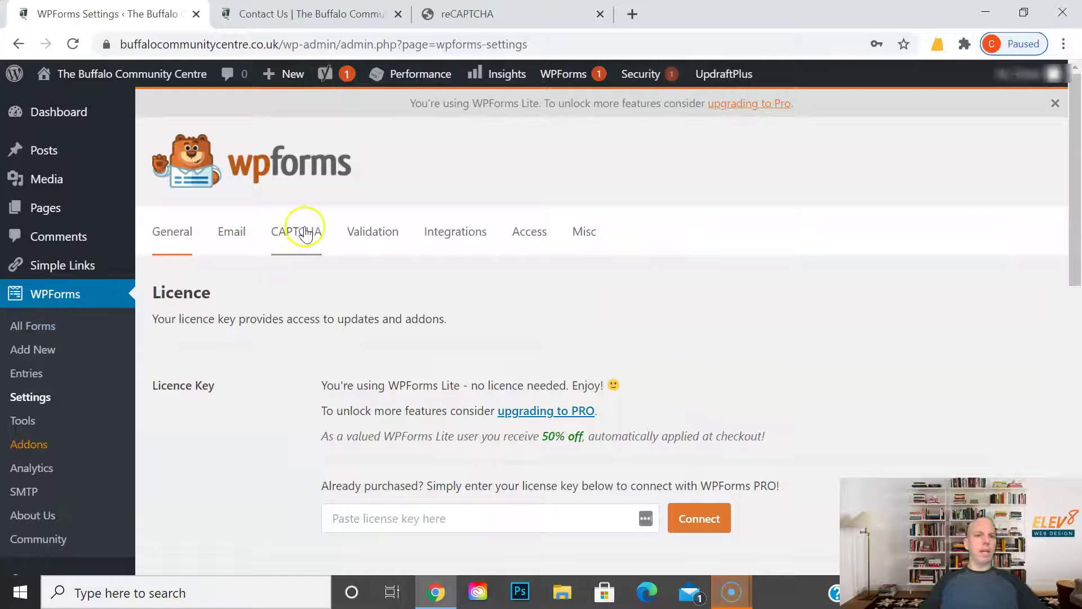
click(304, 231)
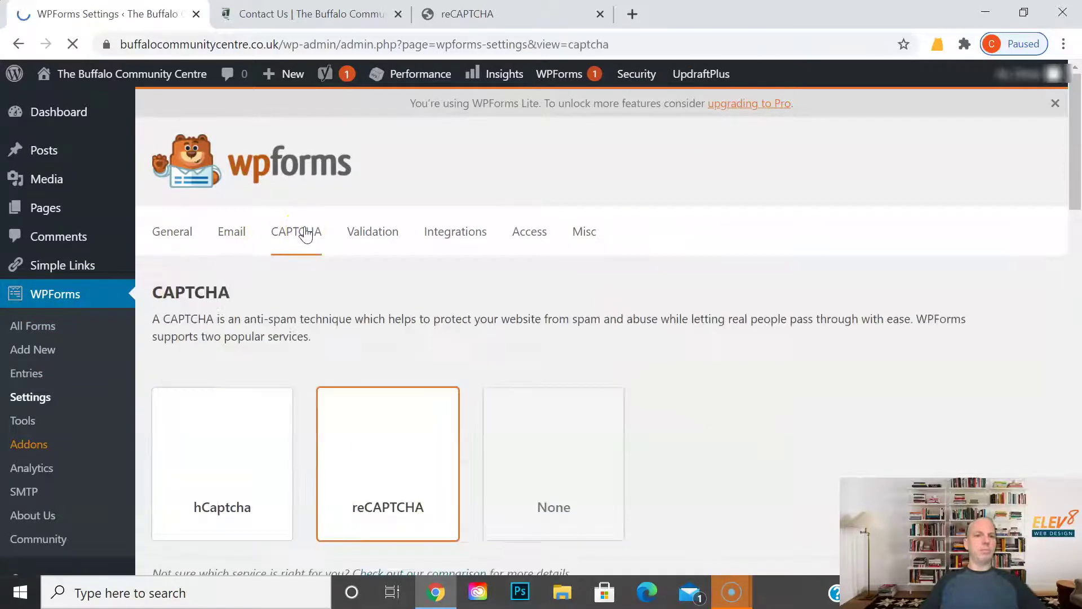
scroll(282, 257, down, 3)
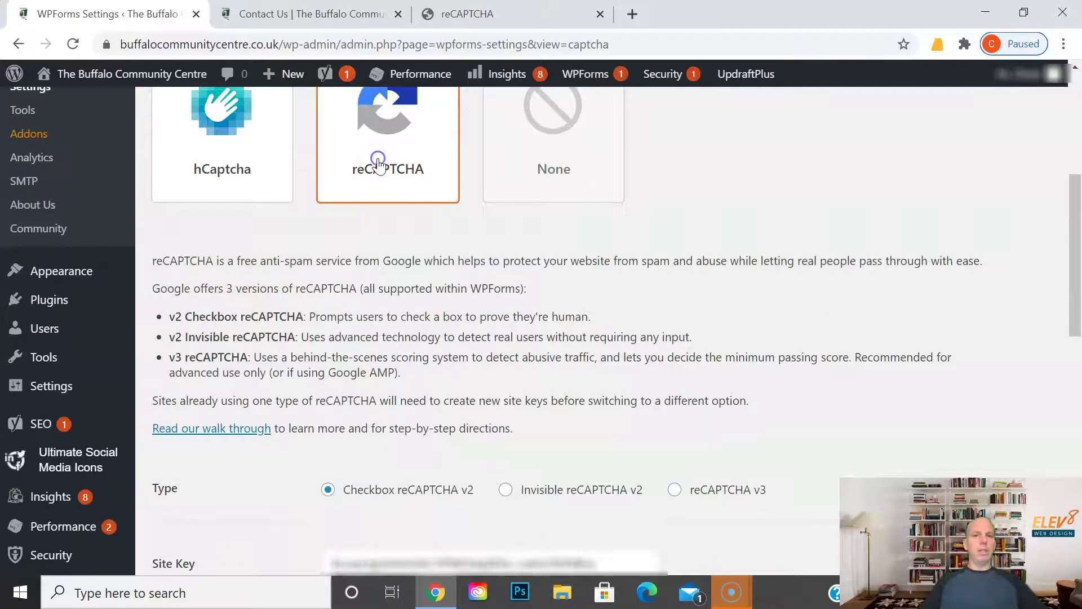
click(251, 169)
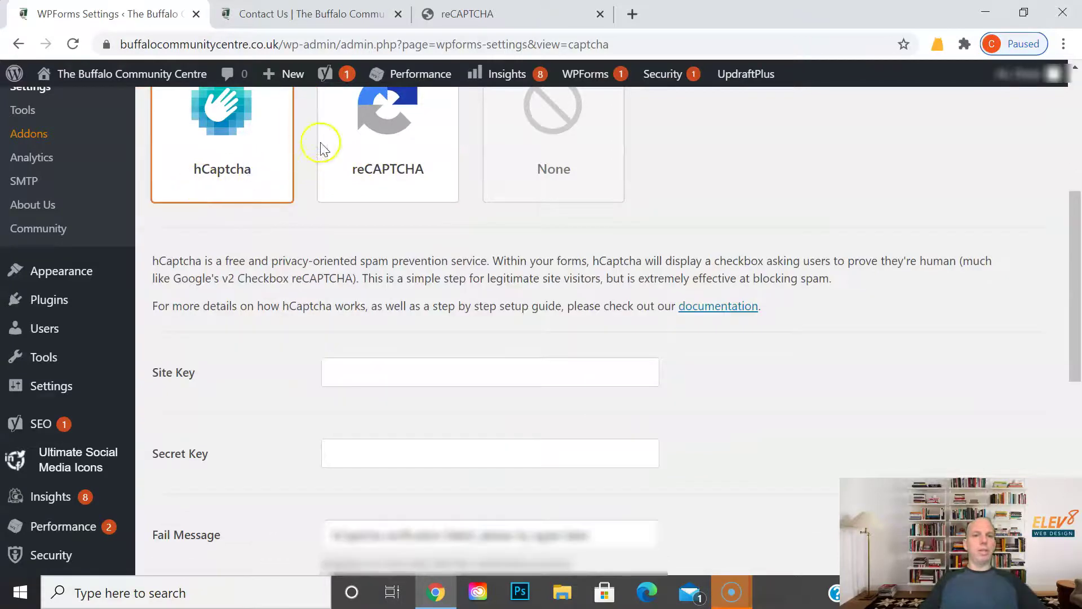
click(375, 133)
click(574, 129)
click(440, 140)
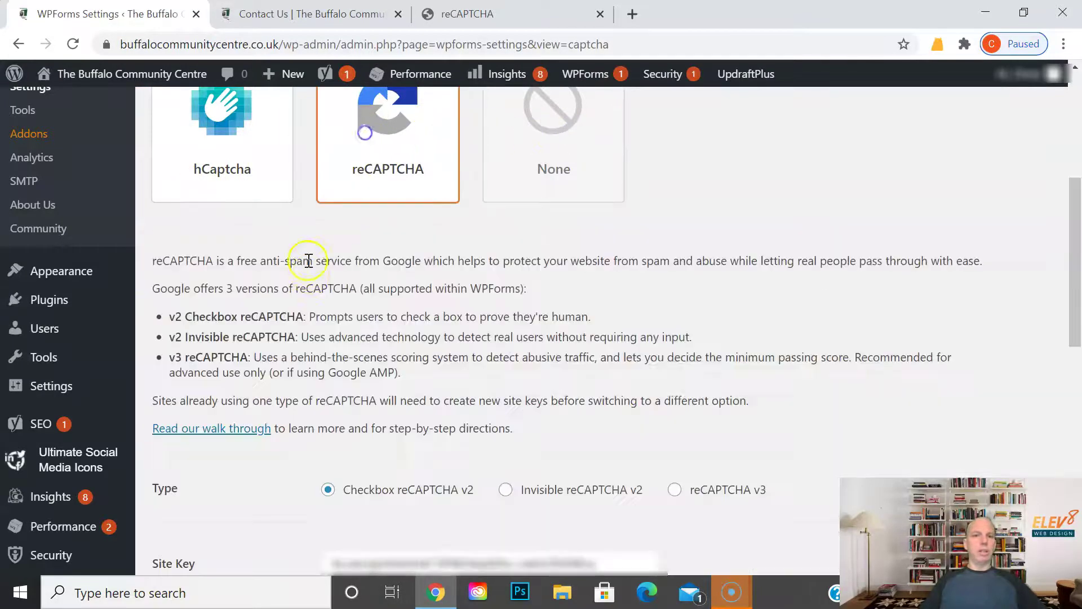
scroll(309, 273, down, 4)
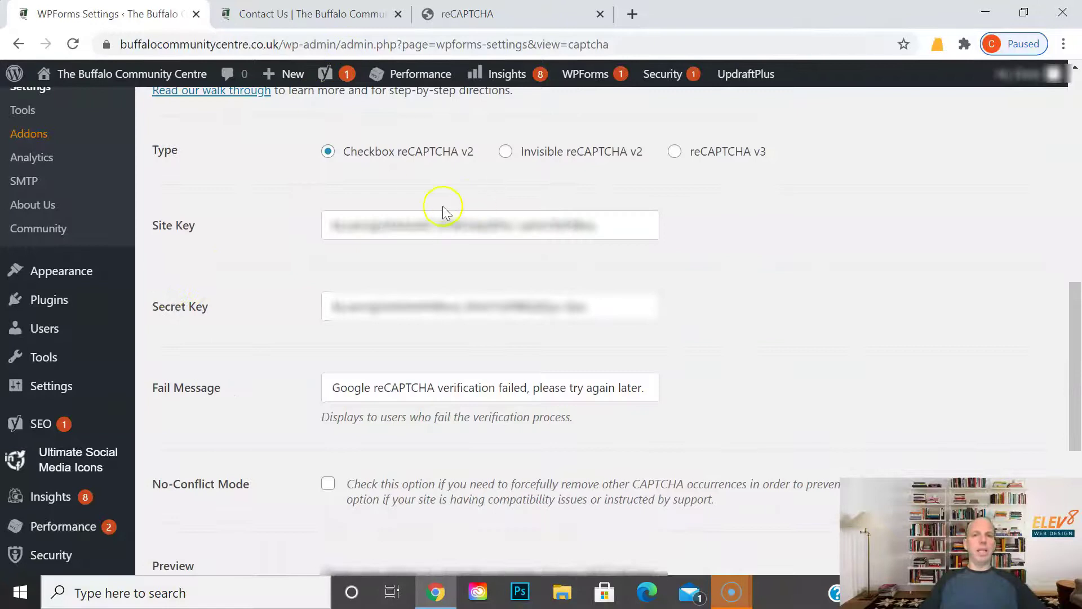
Select the existing Site Key and Secret Key values so they can be replaced with the new keys.
drag(633, 227, 238, 250)
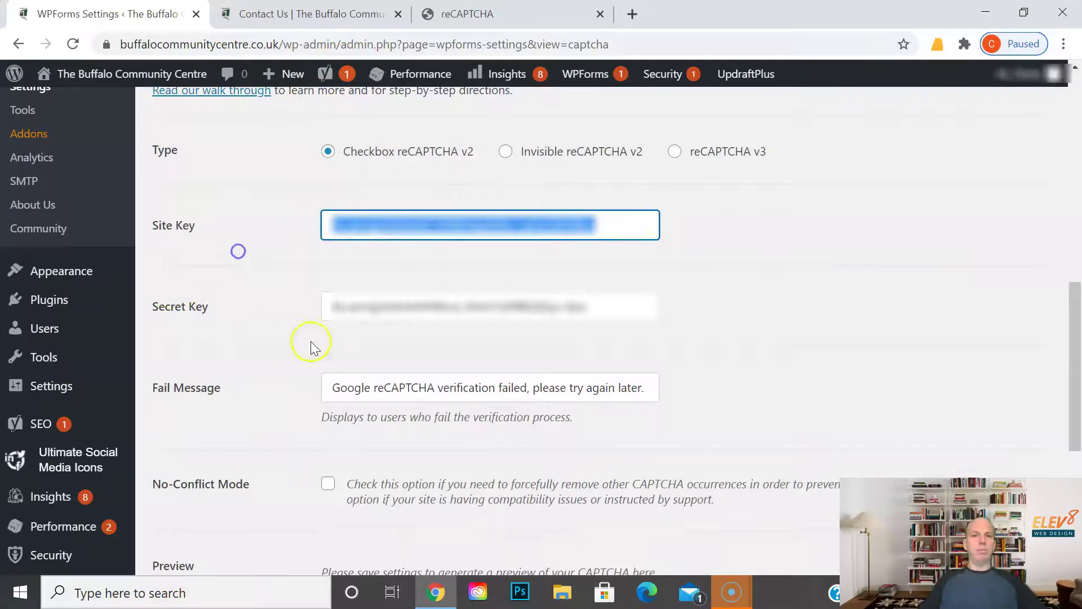
drag(592, 307, 265, 314)
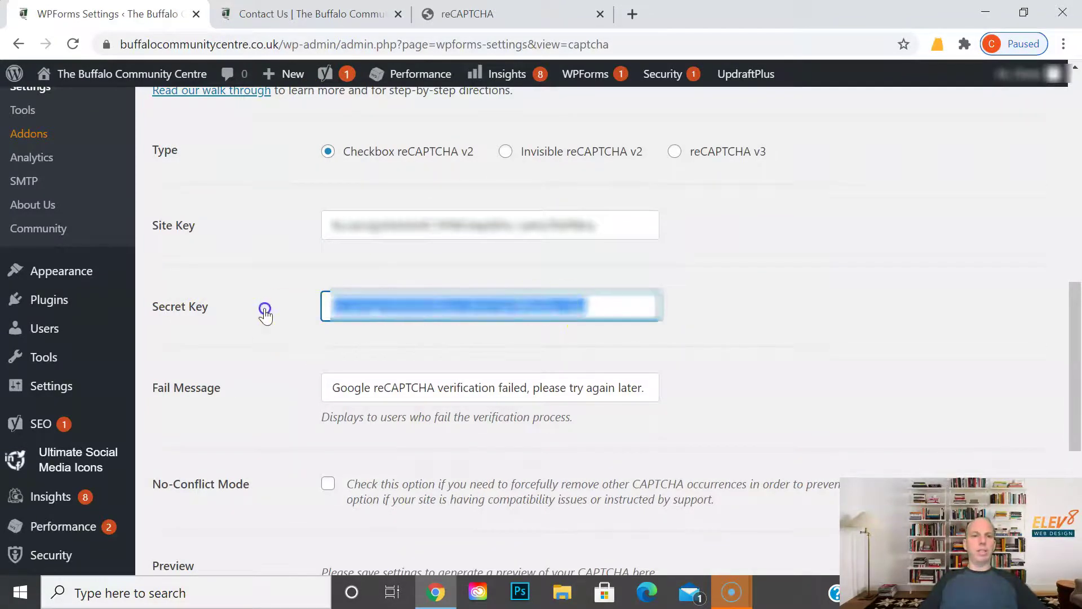
right_click(345, 386)
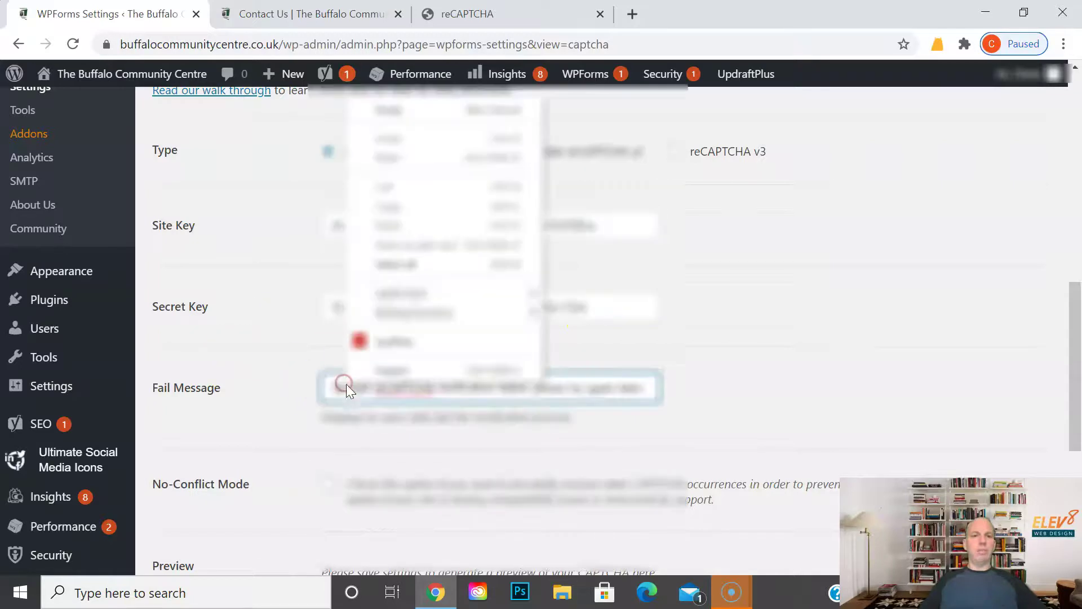
click(301, 389)
scroll(288, 390, down, 1)
scroll(287, 390, down, 2)
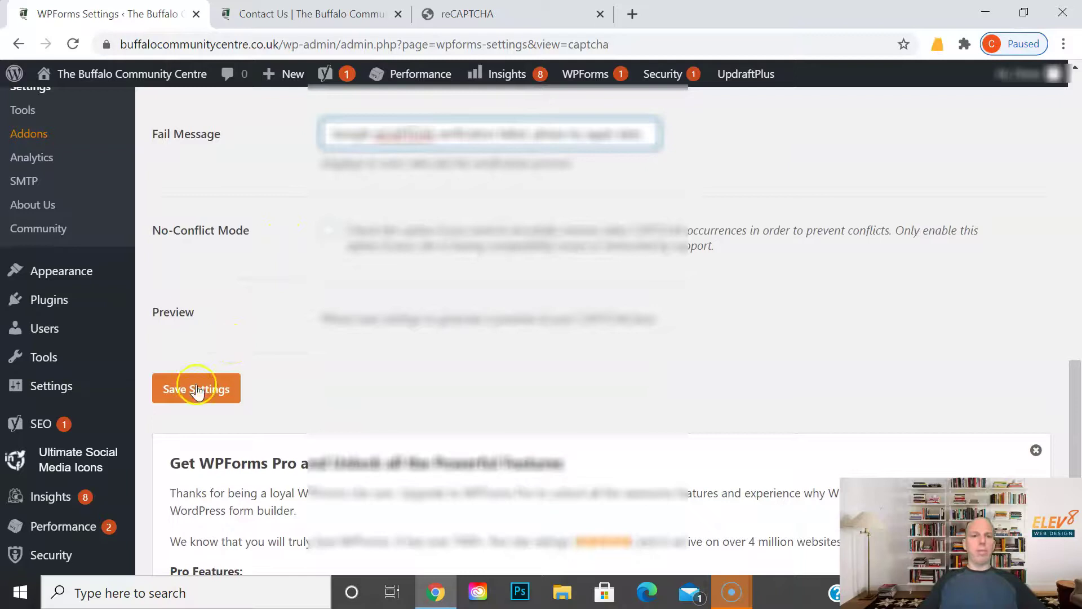
scroll(249, 299, down, 2)
scroll(248, 304, up, 4)
scroll(248, 304, up, 5)
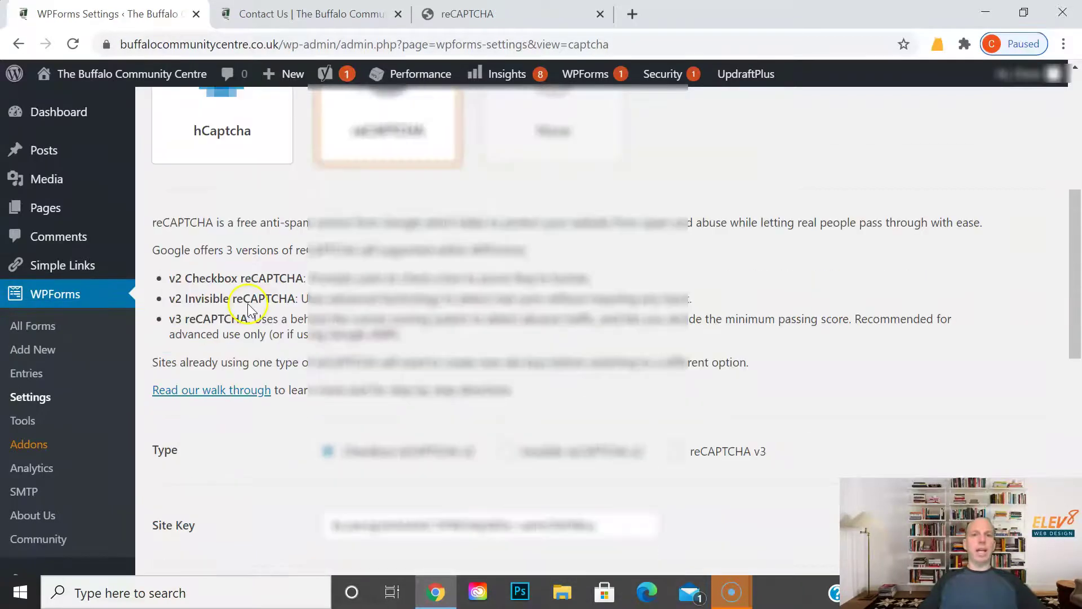
scroll(245, 300, up, 2)
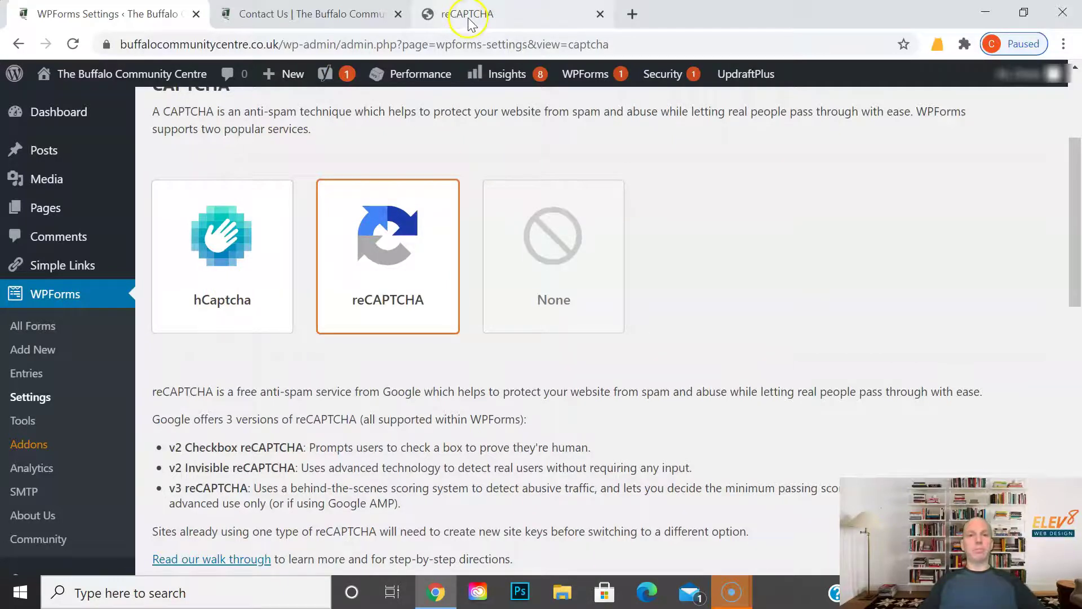
Tick the Contact Us form's 'I'm not a robot' box and confirm it shows a green tick.
click(348, 15)
click(92, 373)
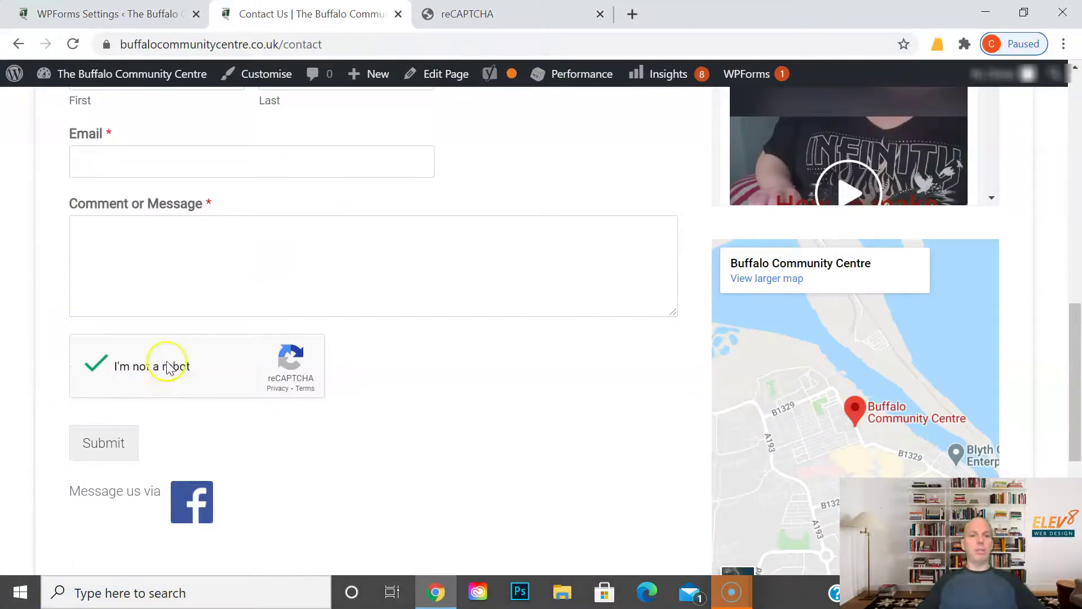
scroll(168, 359, down, 3)
scroll(168, 359, up, 4)
scroll(167, 353, up, 1)
scroll(167, 353, up, 5)
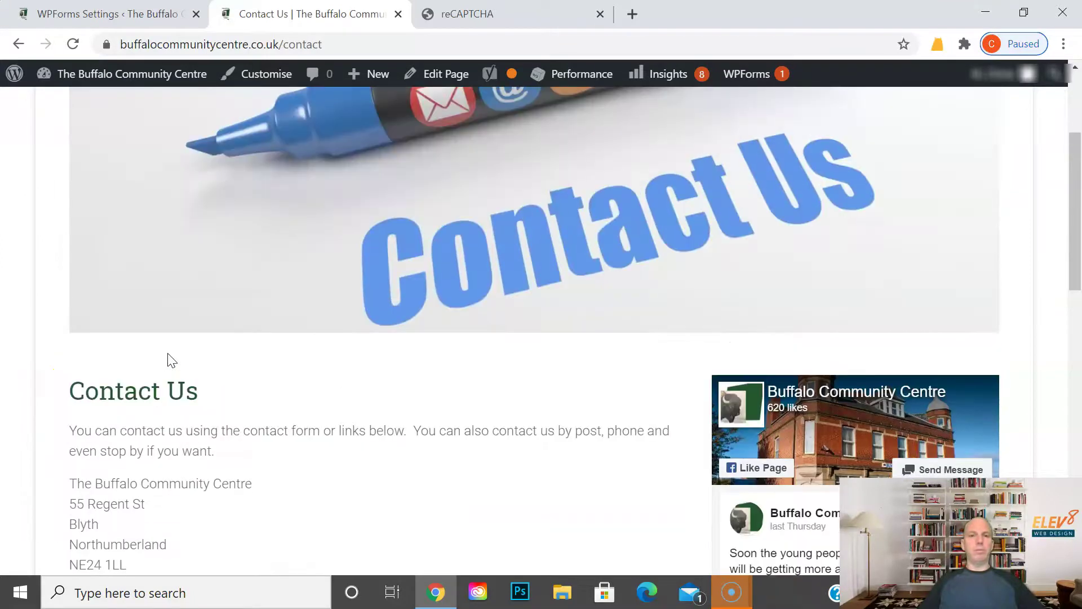
click(169, 359)
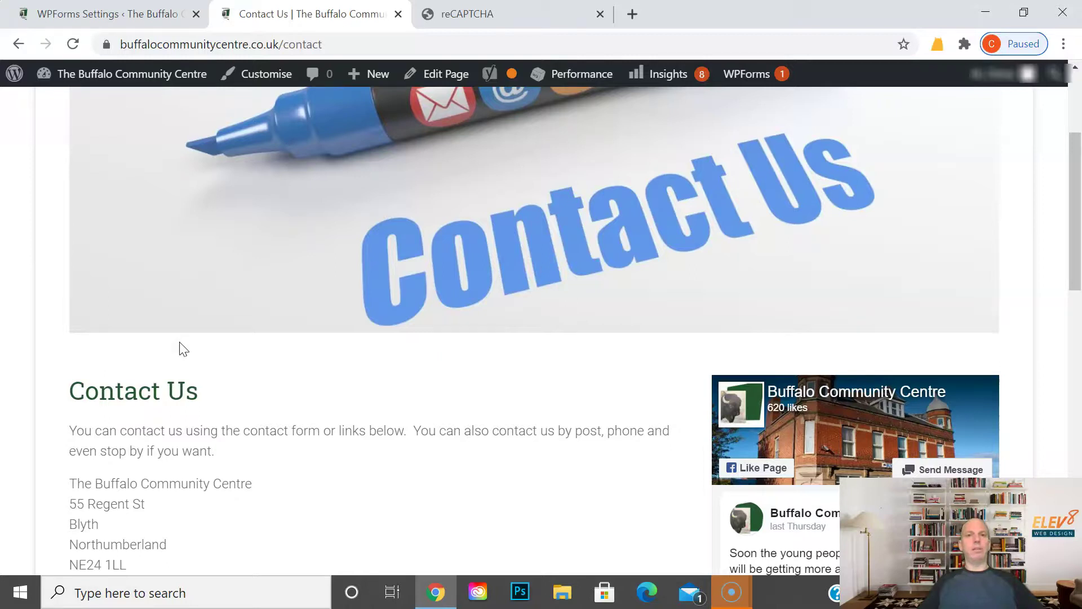
click(180, 351)
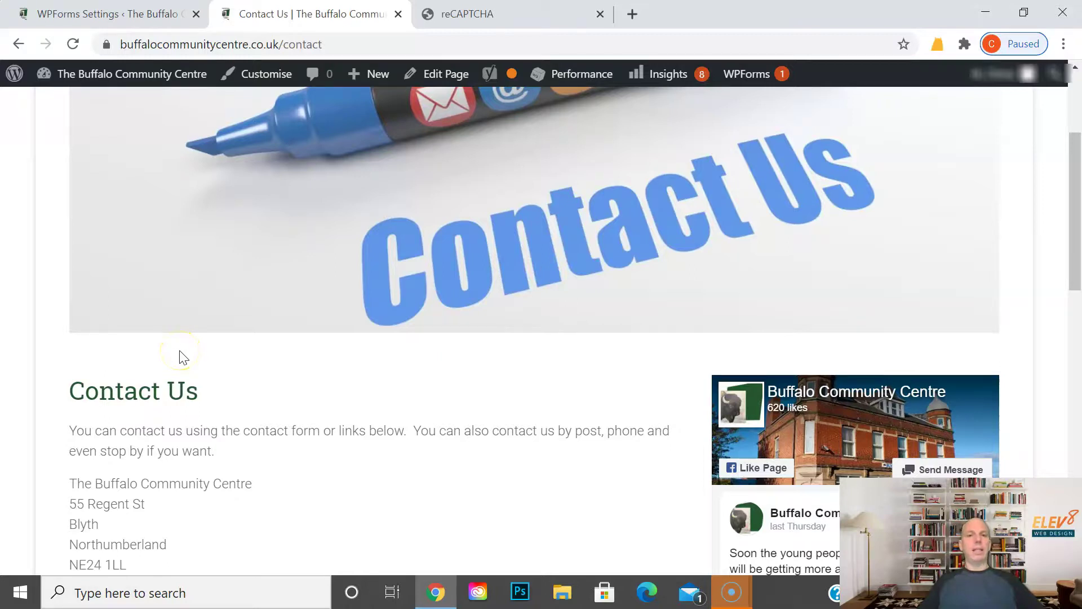